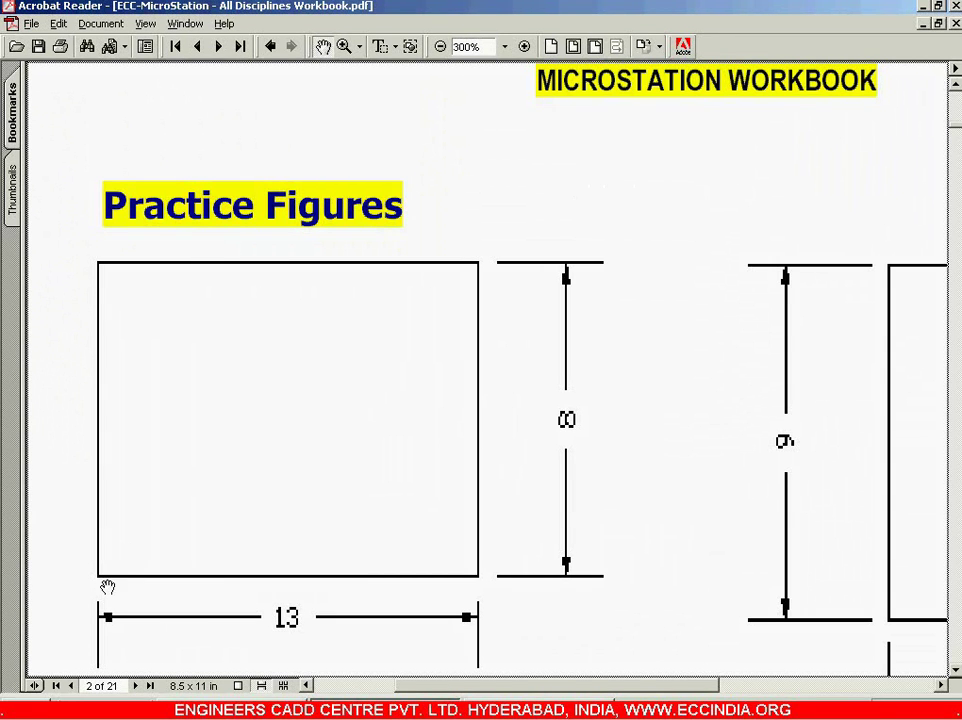
Float the Linear Elements toolbox, activate Place SmartLine from it and close the toolbox.
left_click_drag(243, 528, 247, 500)
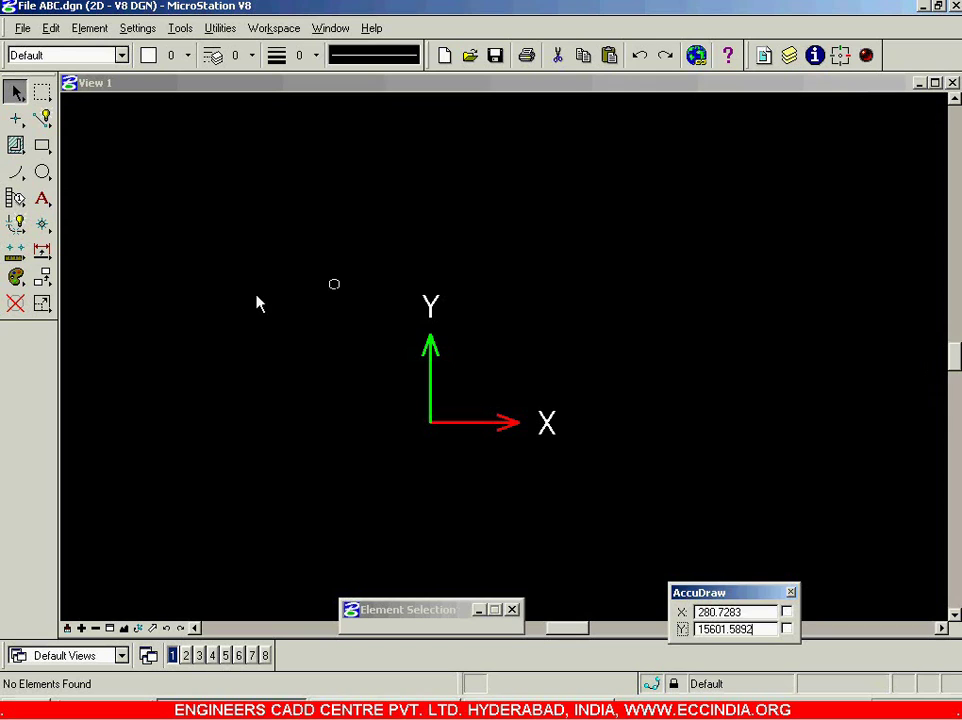
left_click(45, 118)
left_click_drag(357, 190, 342, 128)
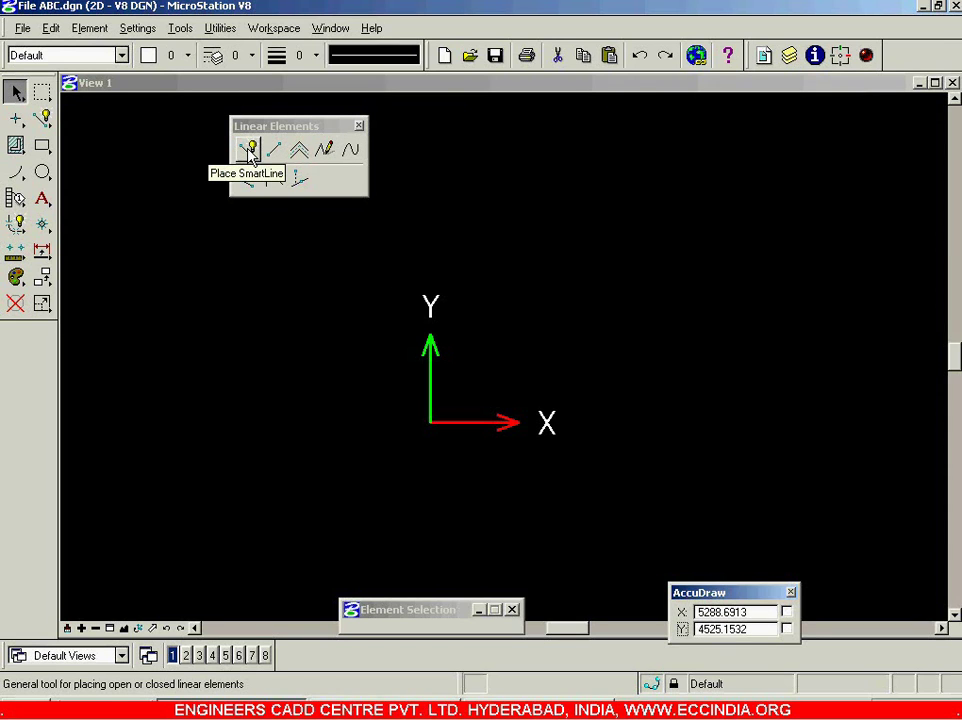
left_click(250, 150)
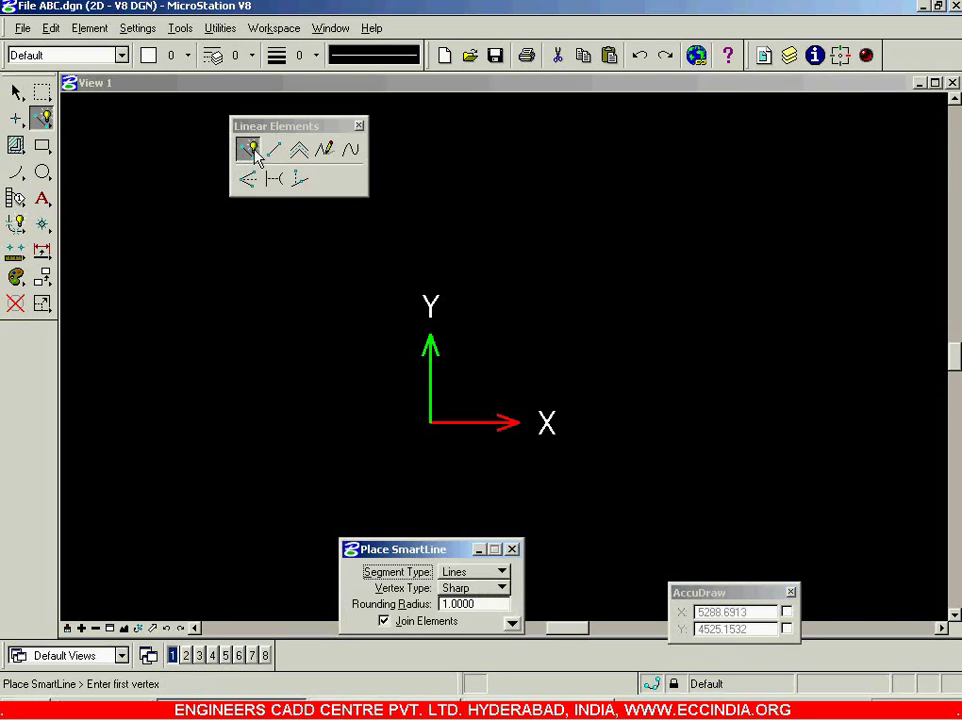
left_click(360, 126)
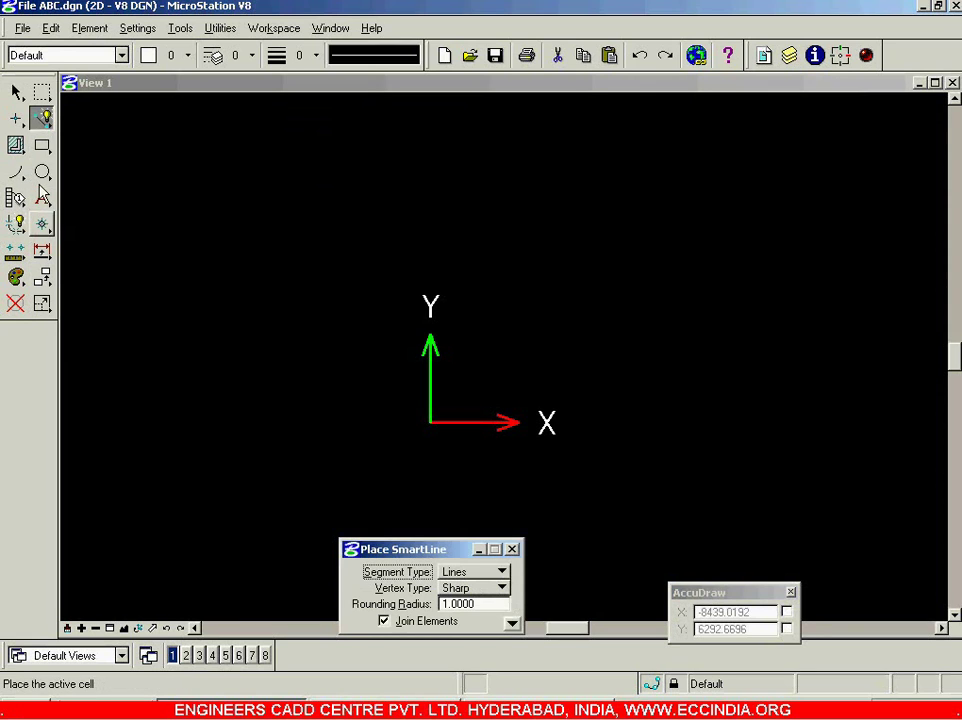
Return to Element Selection and arrange the tool settings, AccuDraw and Primary Tools windows as floating windows inside the view.
left_click_drag(393, 552, 230, 376)
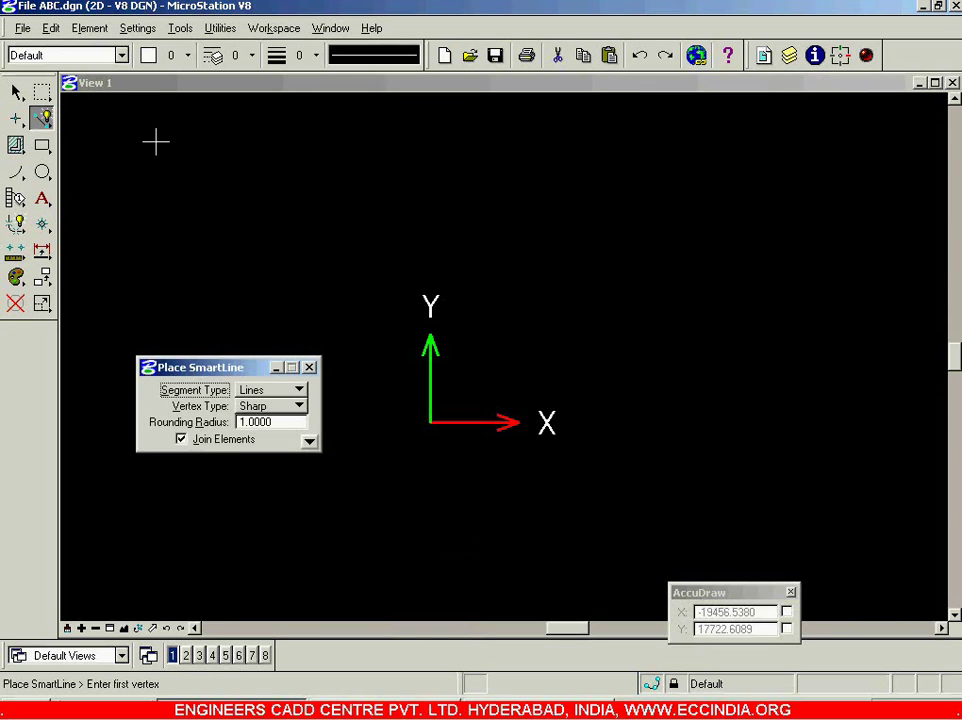
left_click(16, 91)
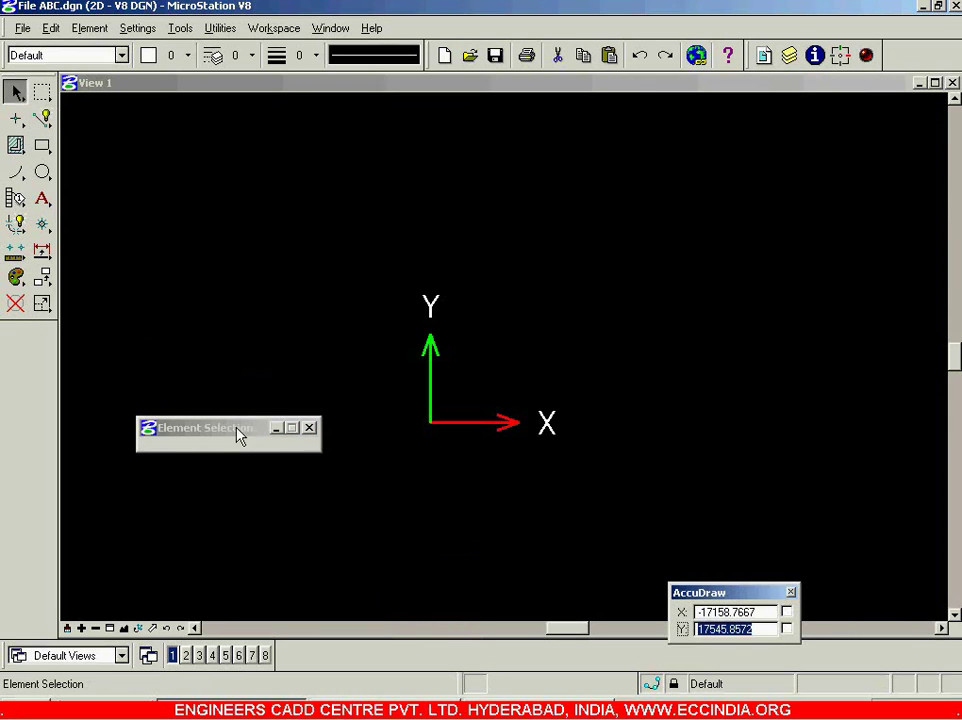
left_click_drag(232, 435, 220, 392)
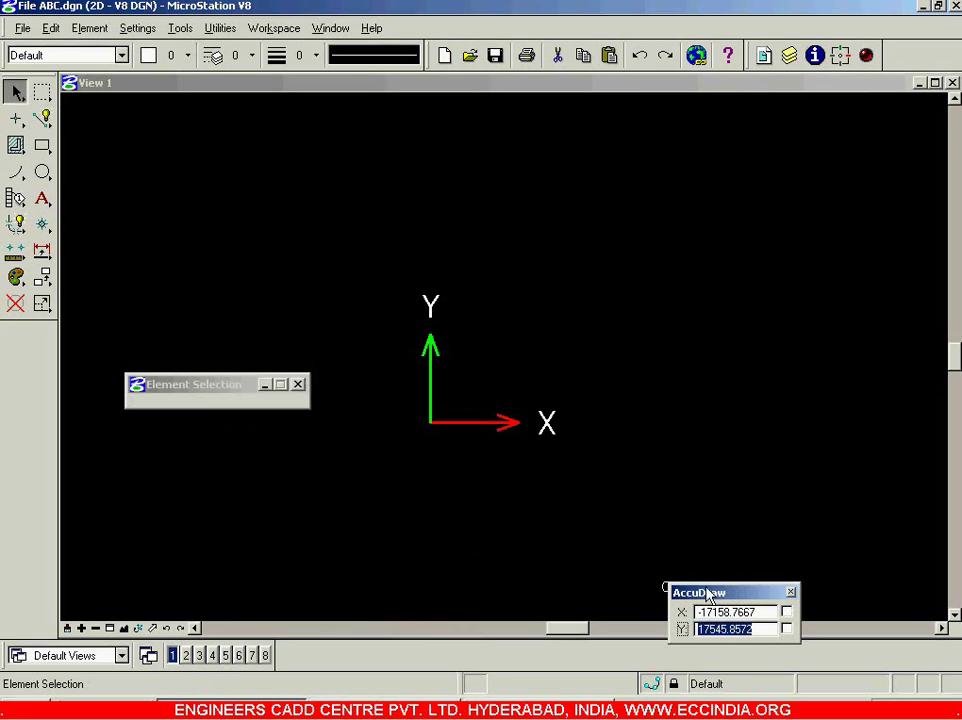
left_click_drag(736, 594, 380, 415)
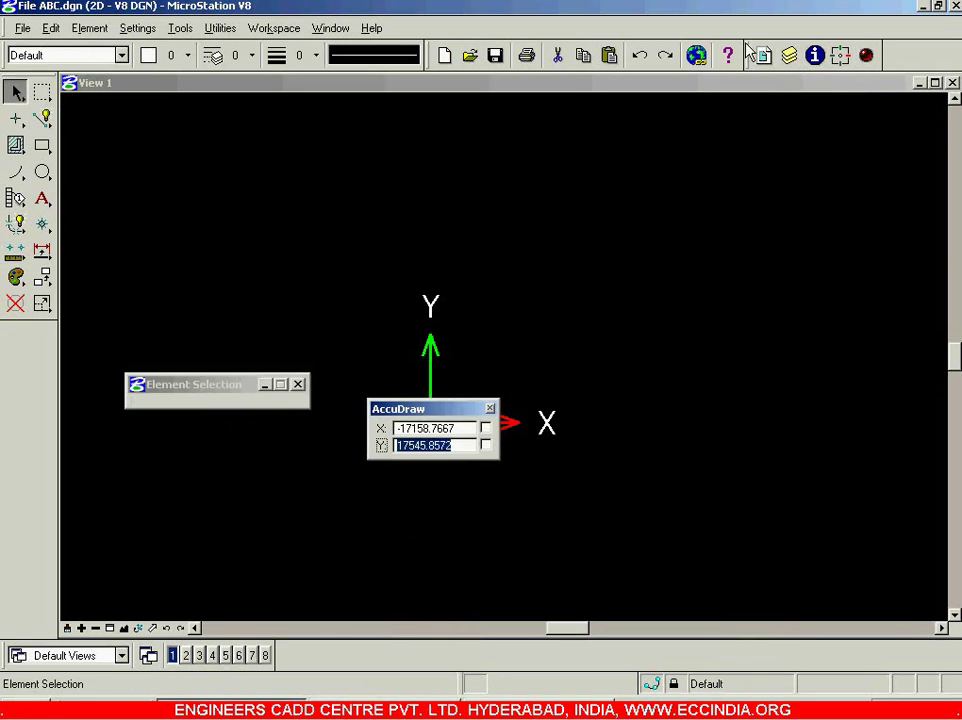
left_click_drag(752, 58, 724, 172)
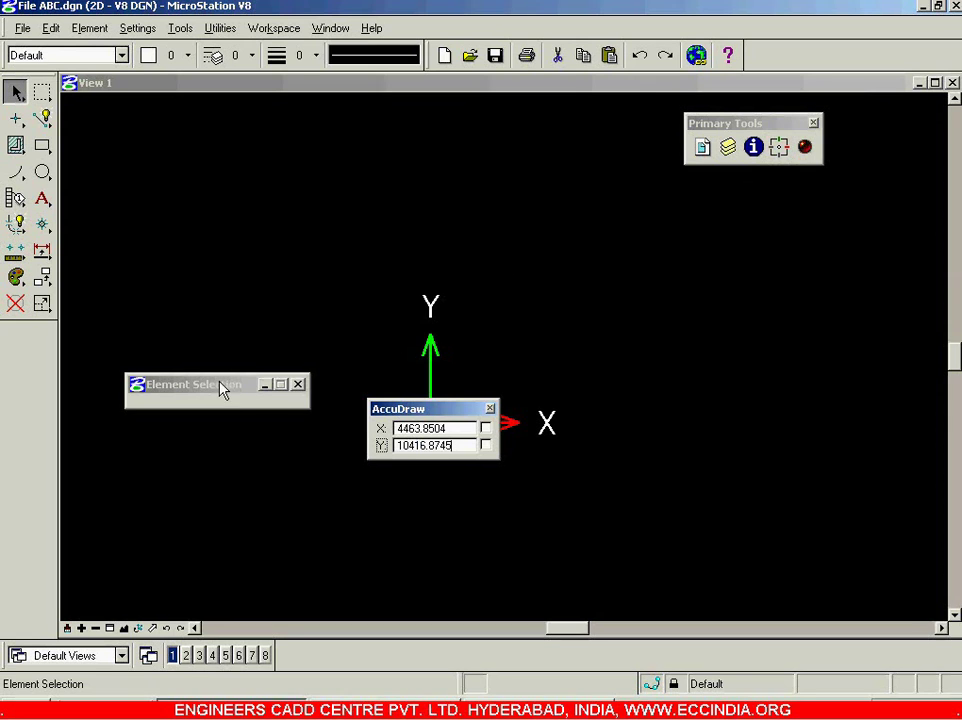
Try automatic hiding of the tool settings window by activating Place SmartLine, and turn the hiding off again with Element Selection active.
left_click(805, 148)
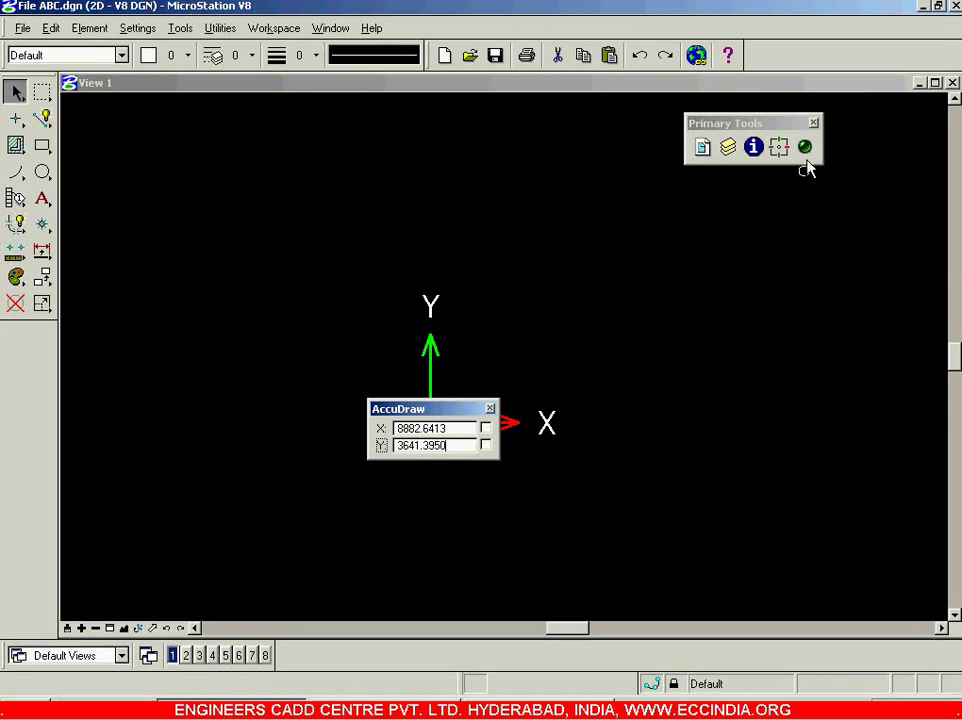
mouse_move(808, 155)
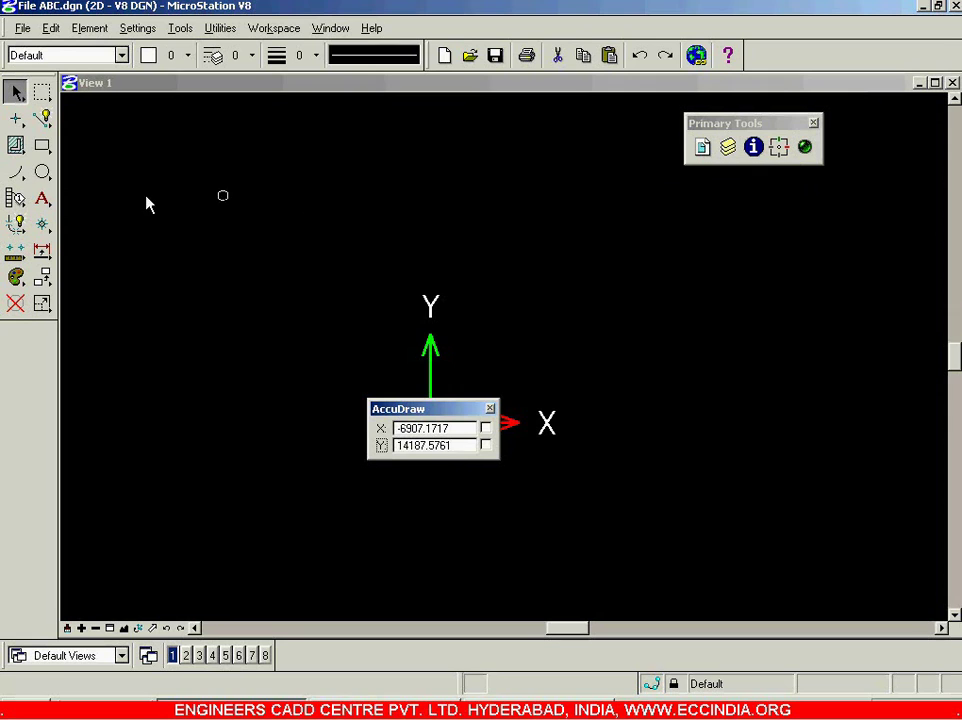
left_click(44, 119)
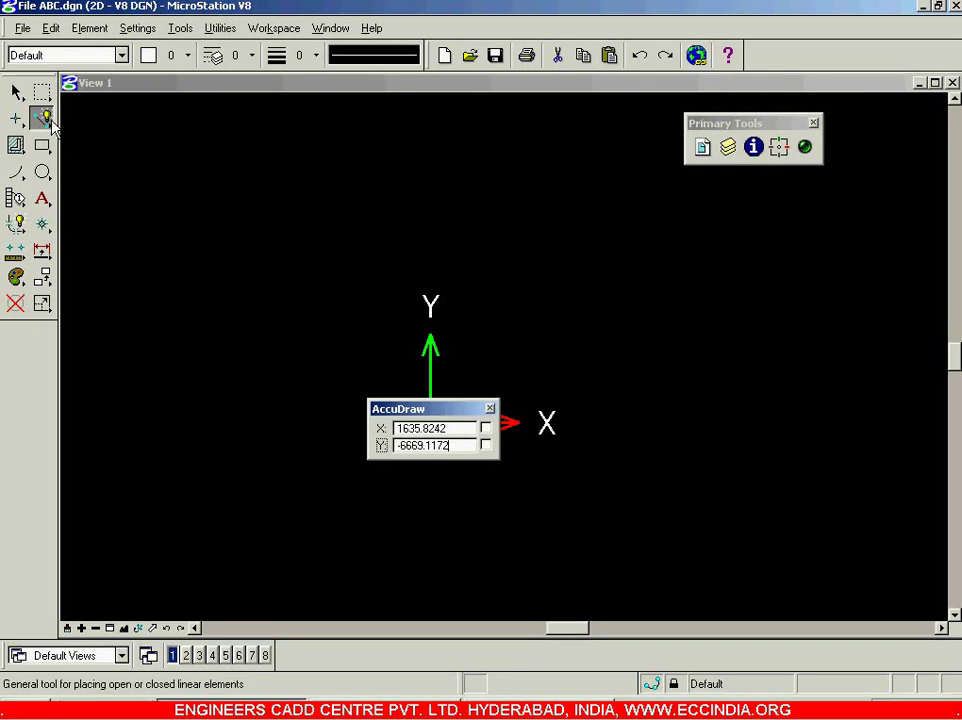
left_click(50, 123)
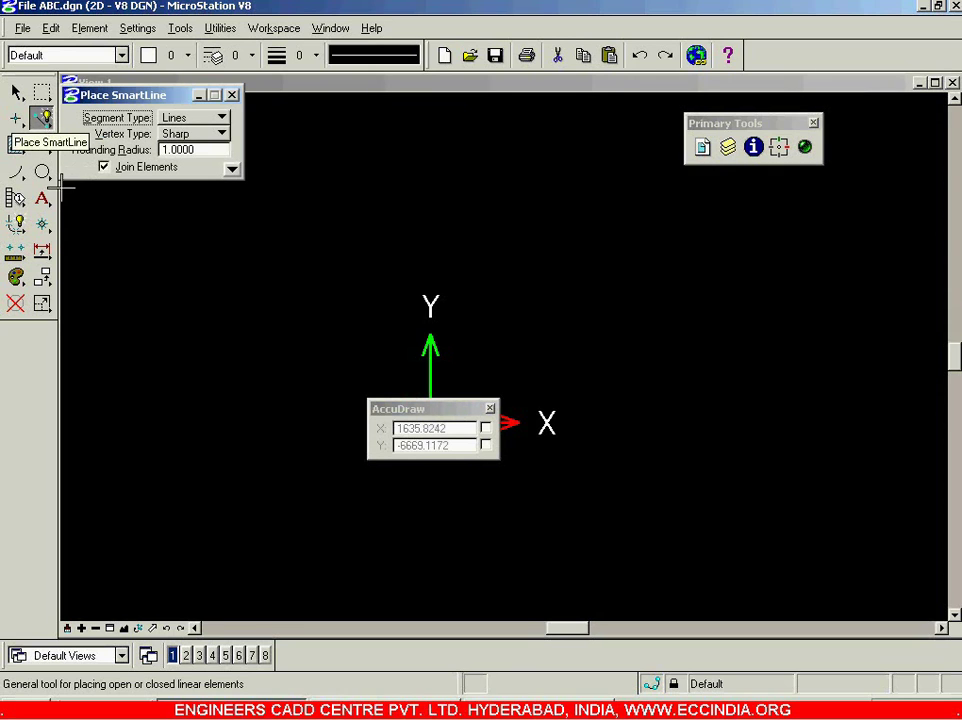
left_click(42, 249)
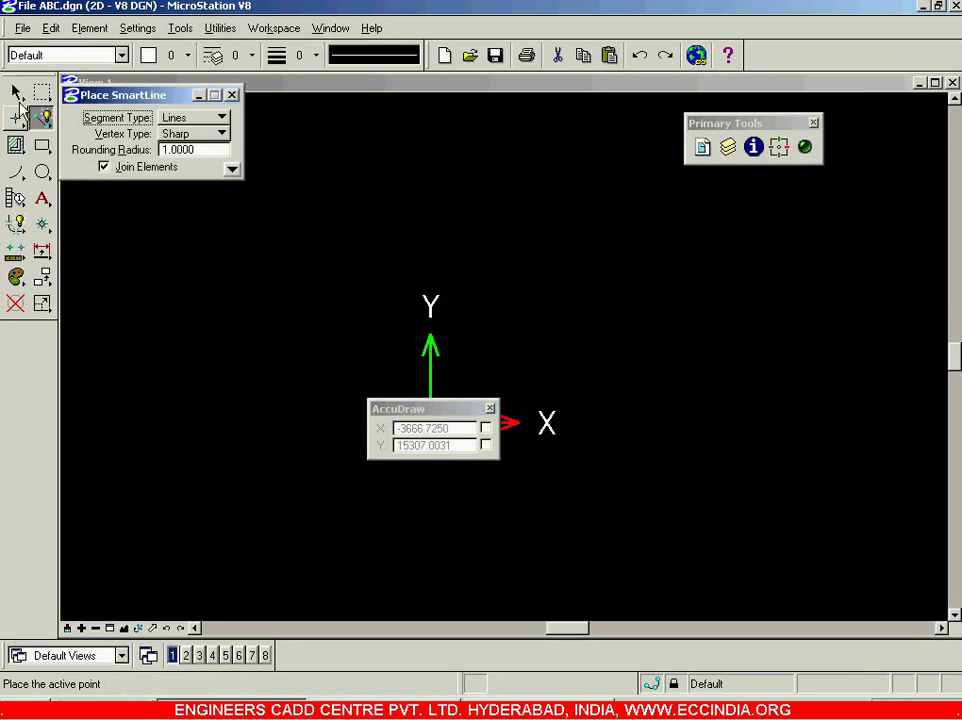
left_click(16, 91)
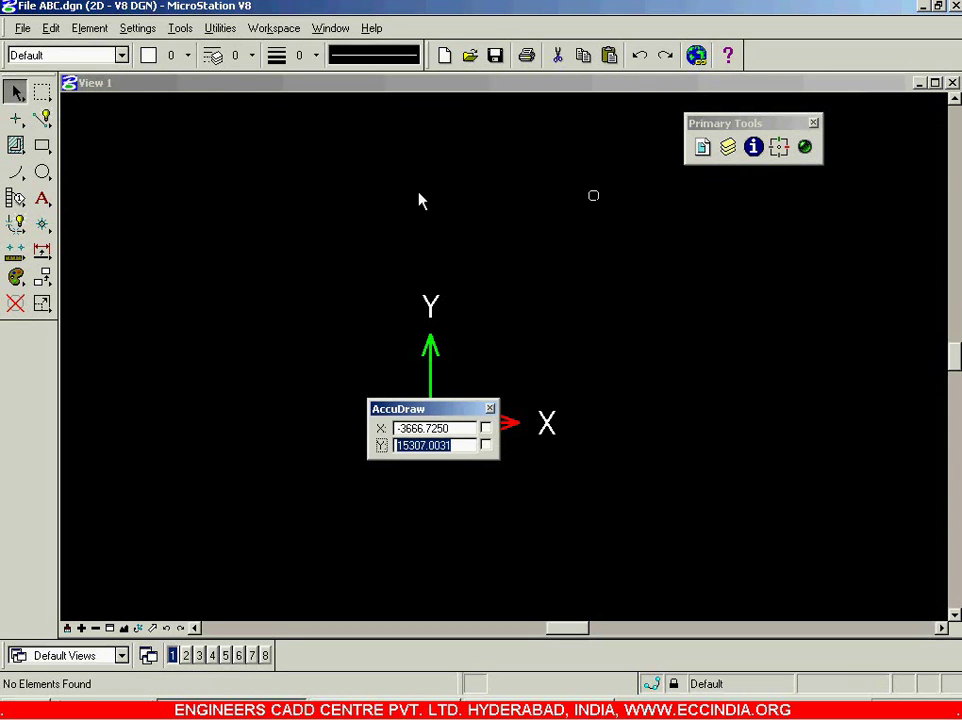
left_click(806, 150)
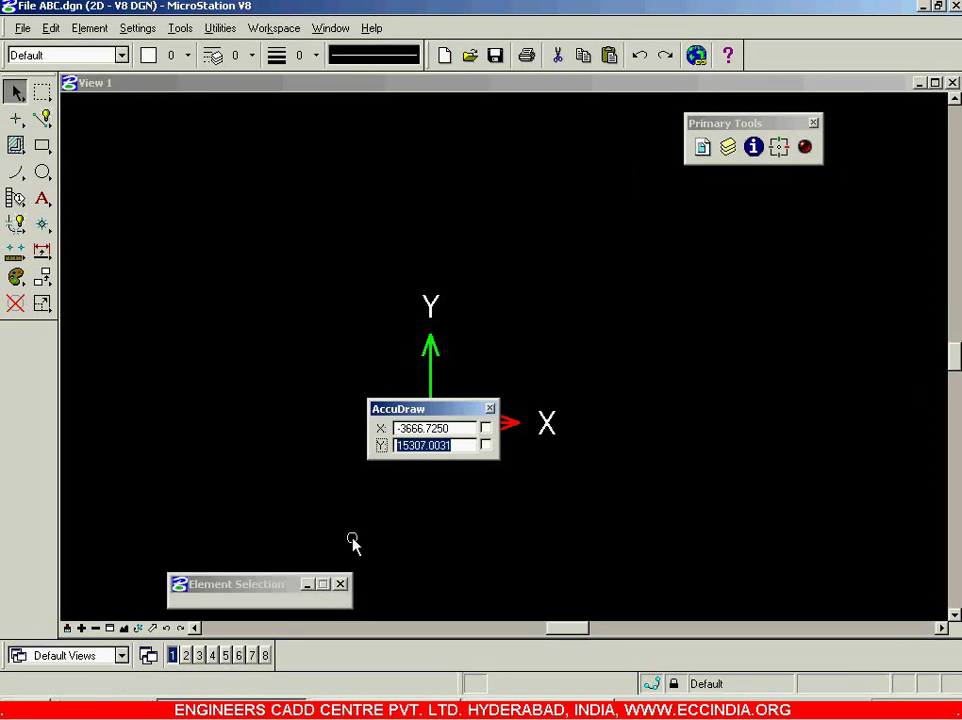
Toggle AccuDraw off and on again, place its window below the view's axis symbol, and start its compass in the view.
left_click_drag(425, 409, 561, 386)
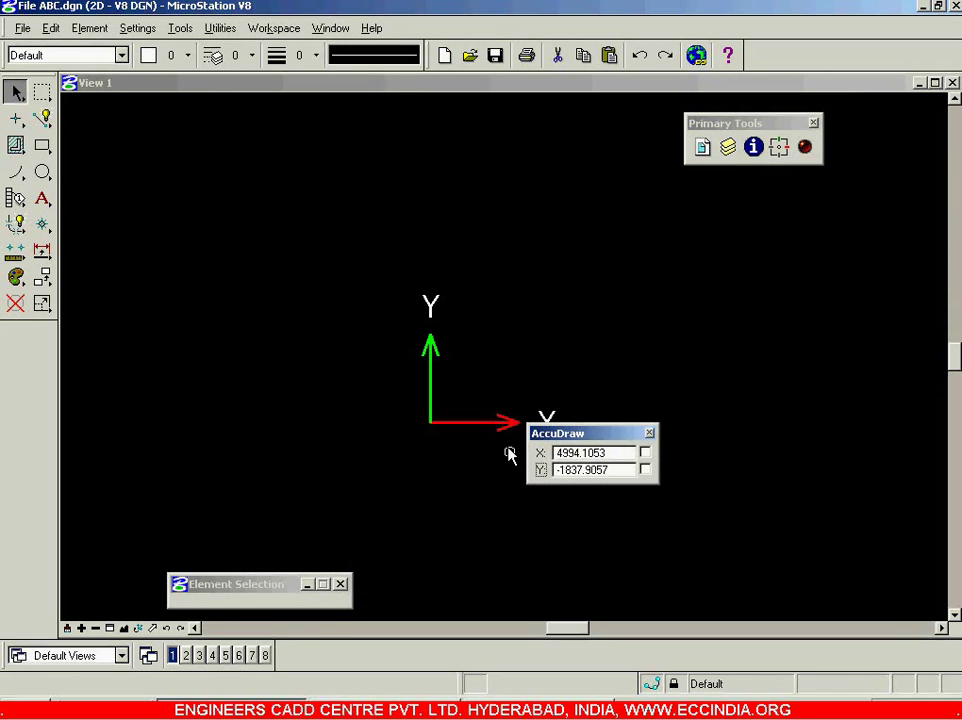
left_click(779, 149)
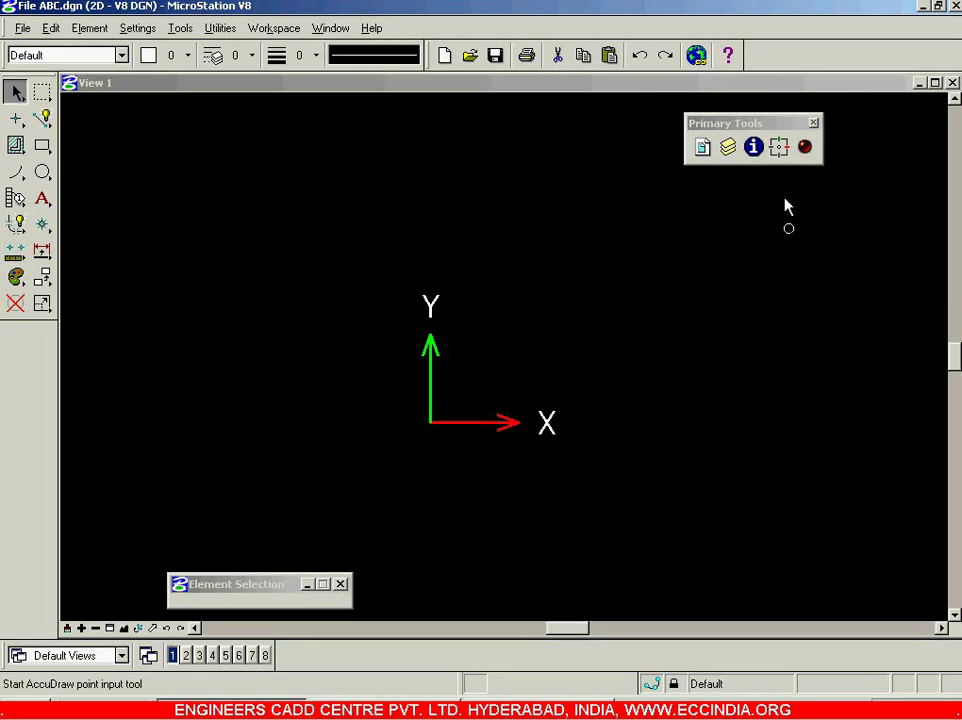
left_click(780, 150)
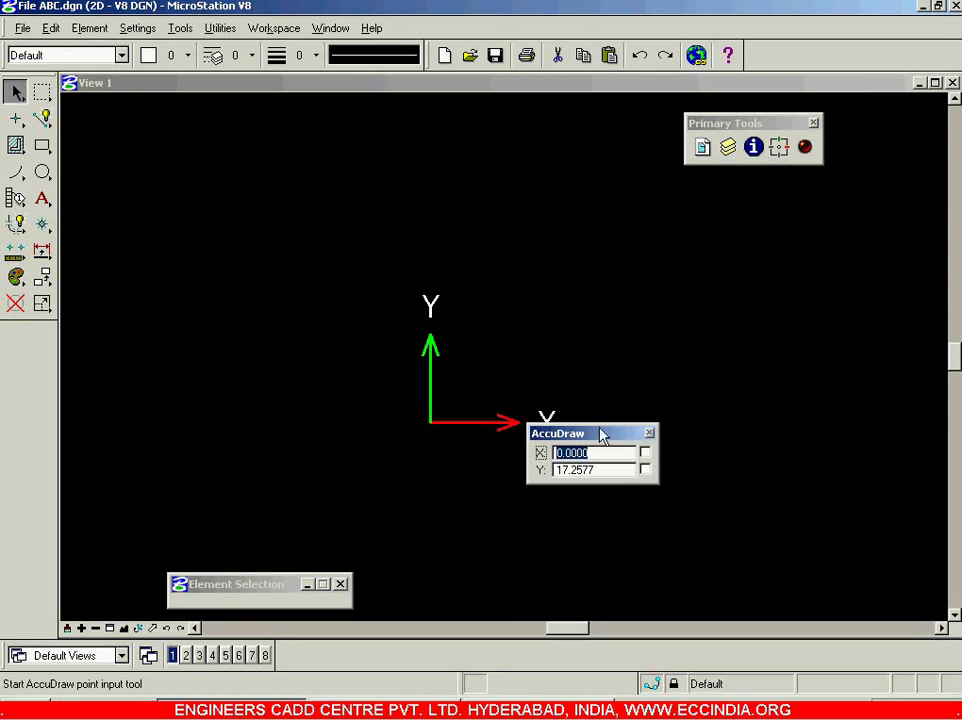
left_click_drag(580, 433, 573, 480)
left_click(535, 348)
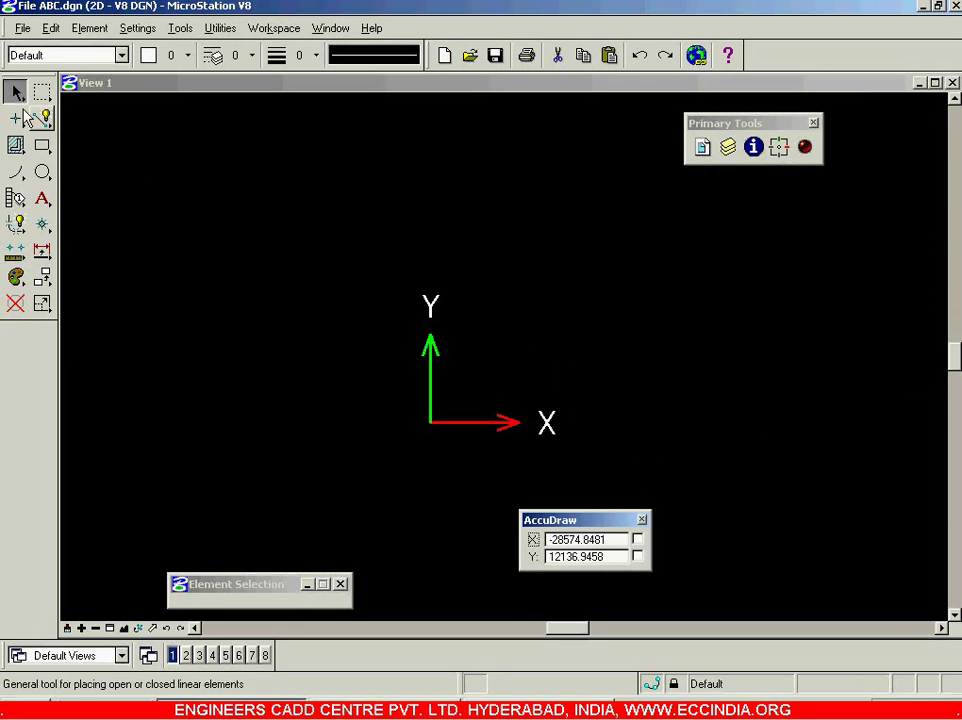
left_click(622, 346)
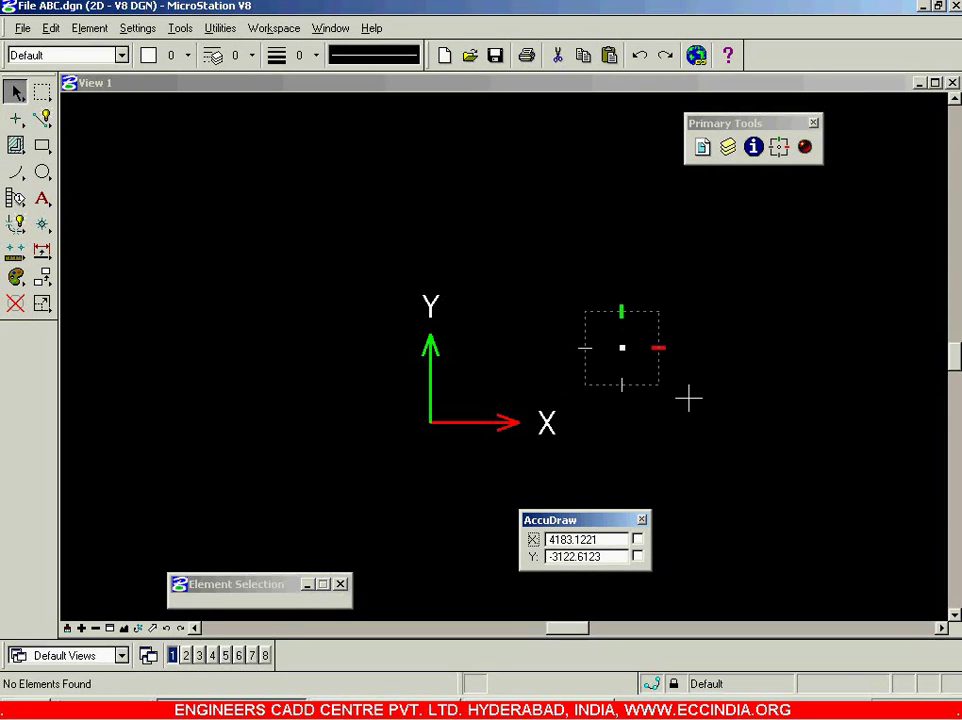
Check the practice rectangle in Acrobat Reader and, back in MicroStation, draw its horizontal base 13 units long with Place SmartLine.
left_click(441, 695)
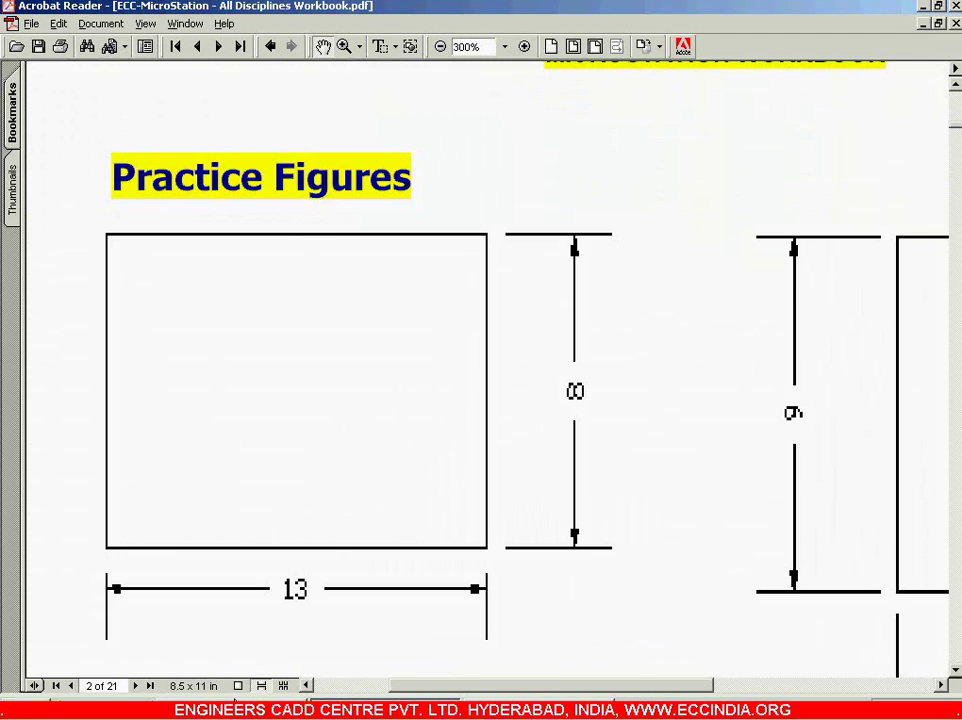
key("alt+Tab")
left_click(42, 119)
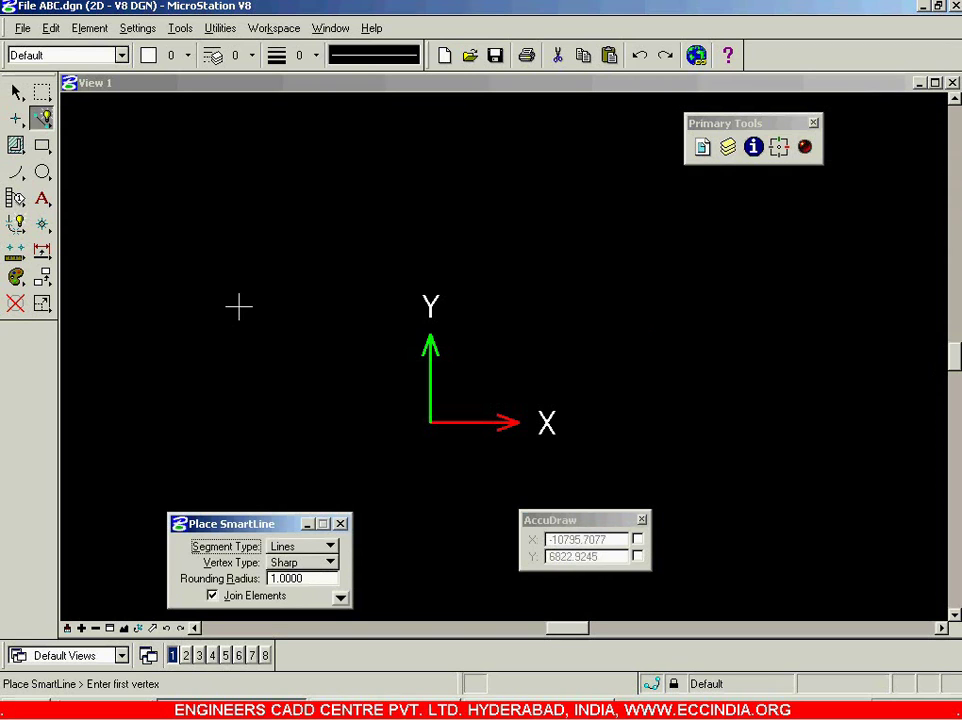
left_click(222, 302)
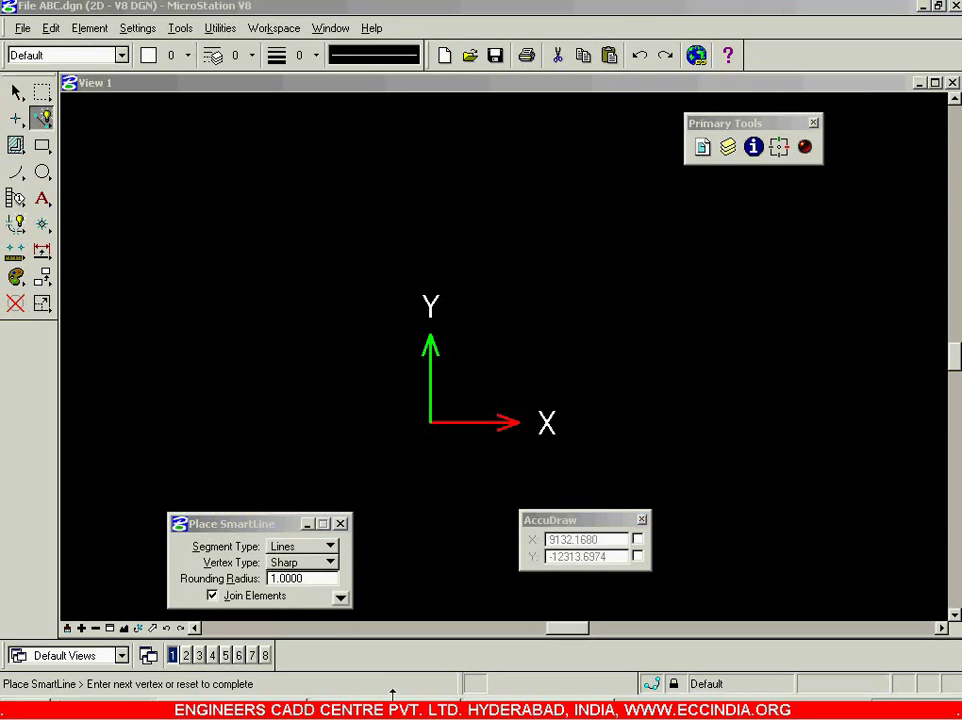
left_click(392, 708)
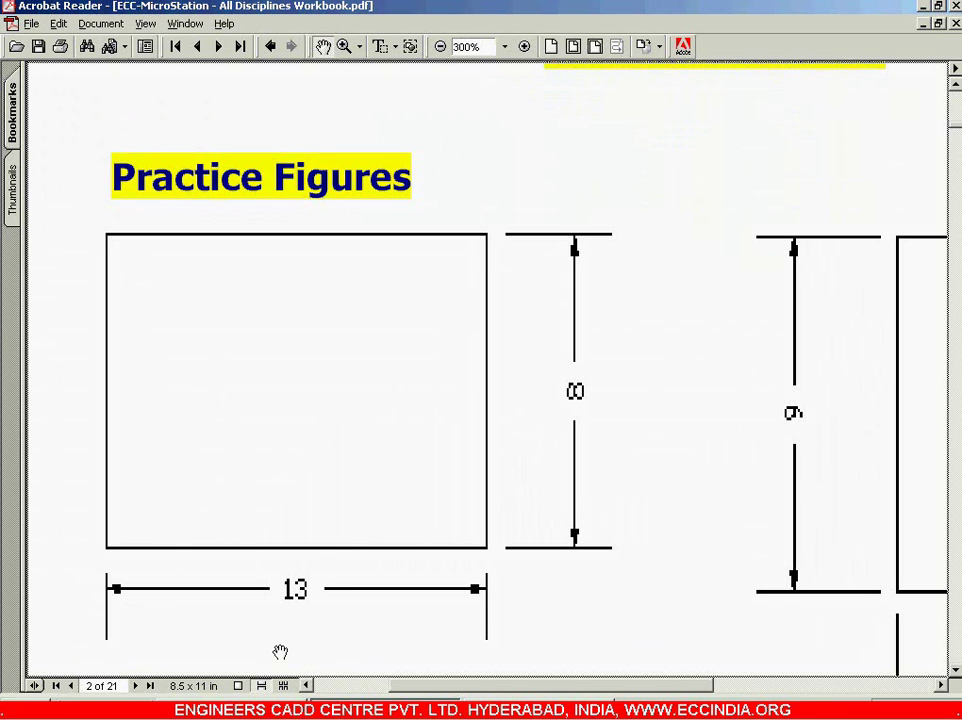
key("alt+Tab")
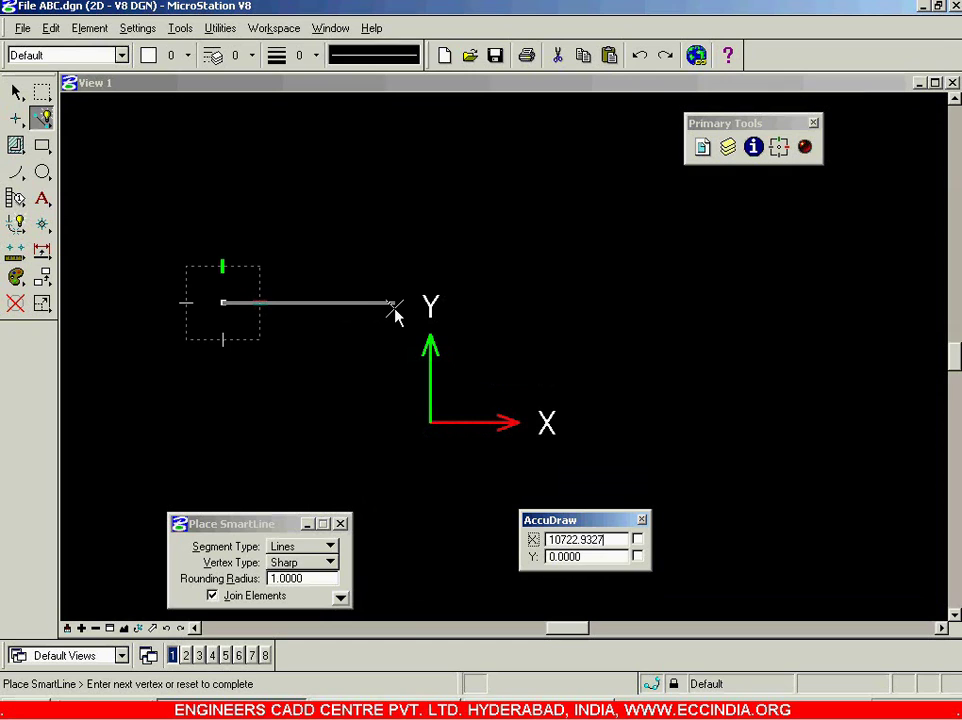
type("1")
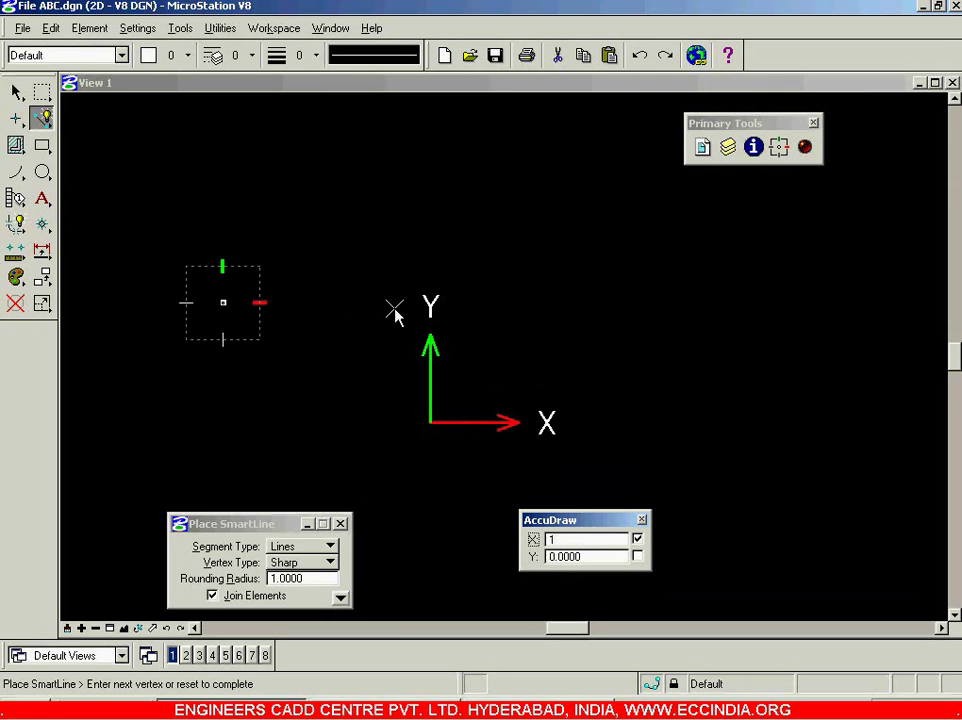
type("3")
key("Return")
left_click(395, 312)
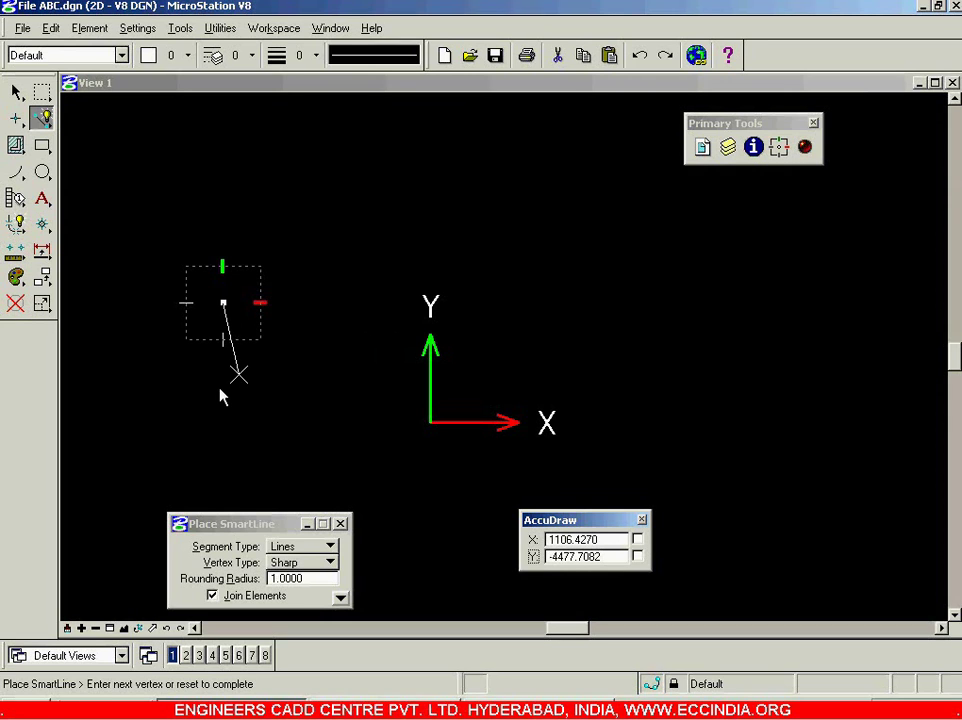
Draw the rectangle's vertical side with Place SmartLine, 8 units upward from the right end of the base line.
left_click(123, 629)
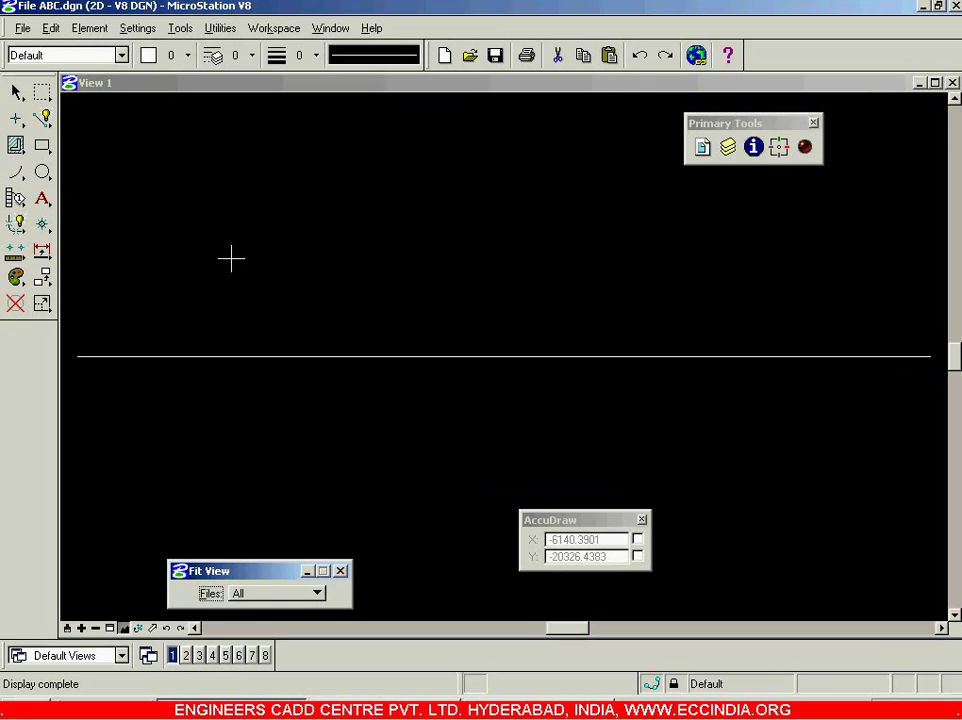
scroll(575, 250, "down", 1)
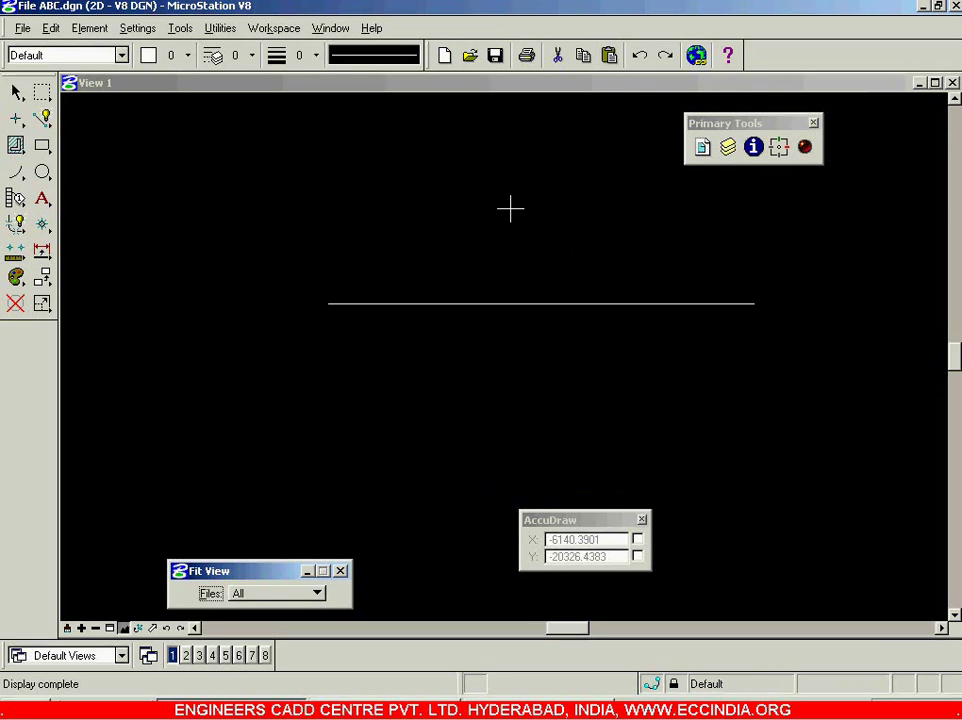
left_click_drag(498, 258, 440, 288, "shift")
left_click(40, 120)
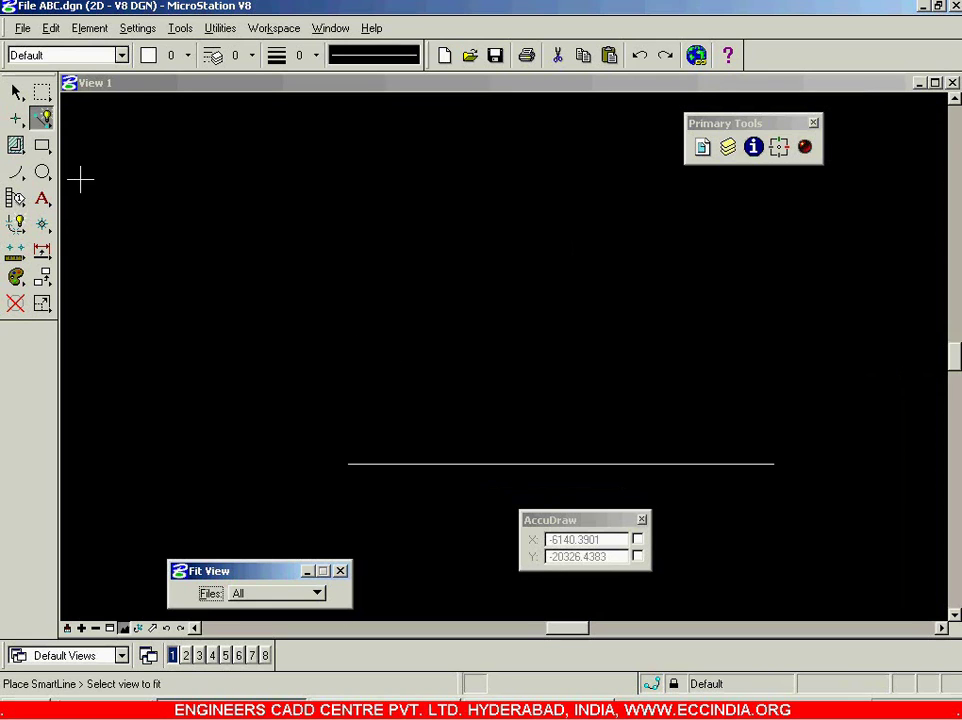
left_click(775, 464)
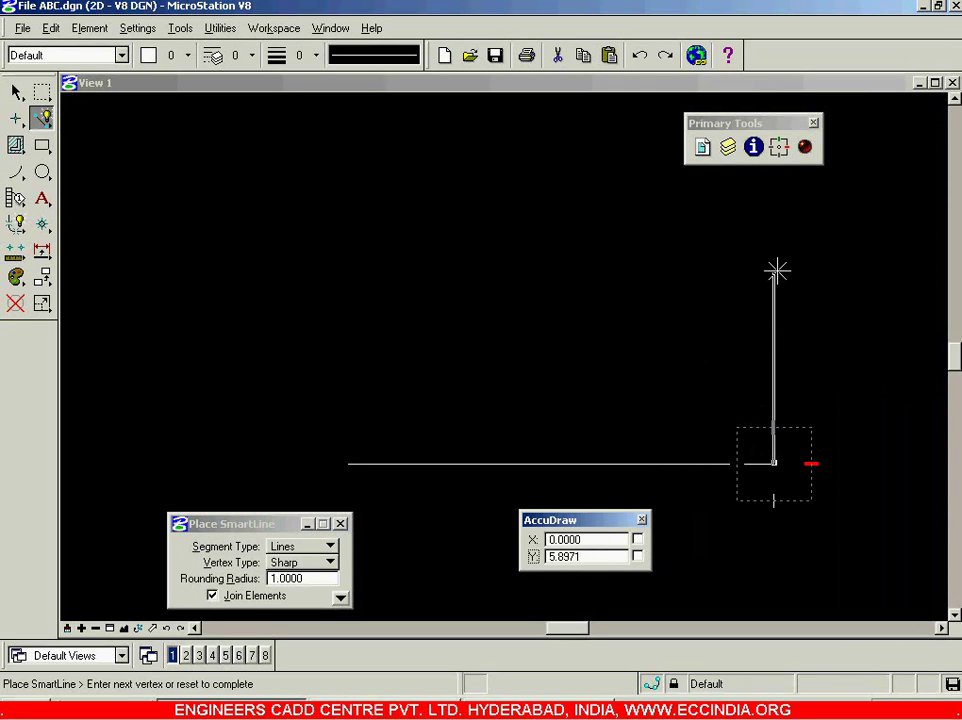
type("8")
left_click(777, 270)
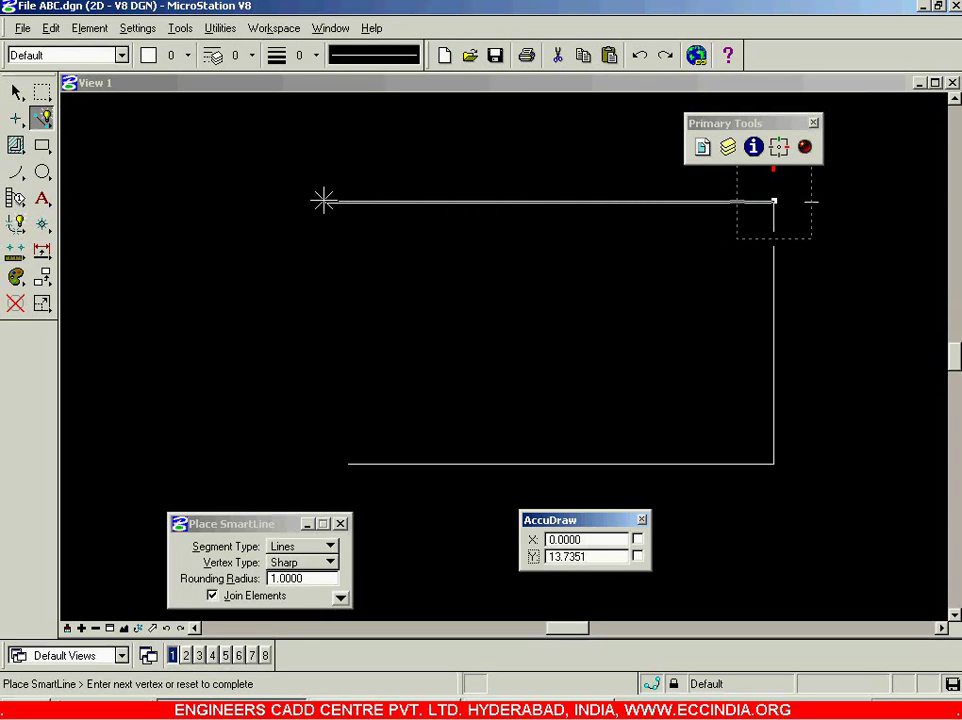
Close the rectangle by adding a 13-unit top edge to the left and an 8-unit left side down to the base.
type("13")
left_click(323, 201)
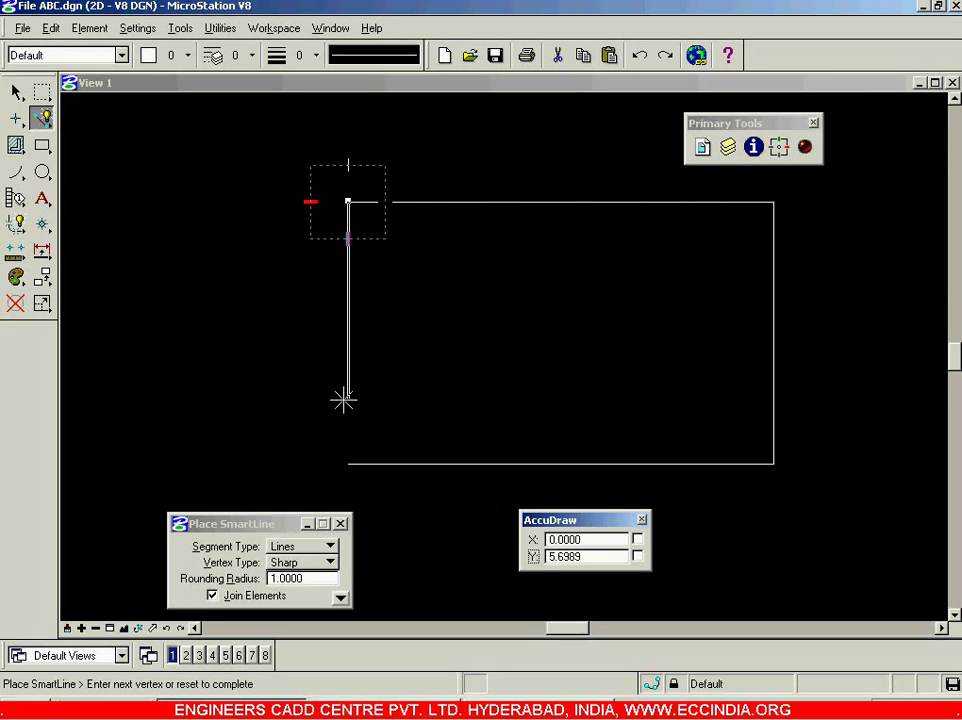
type("8")
left_click(343, 400)
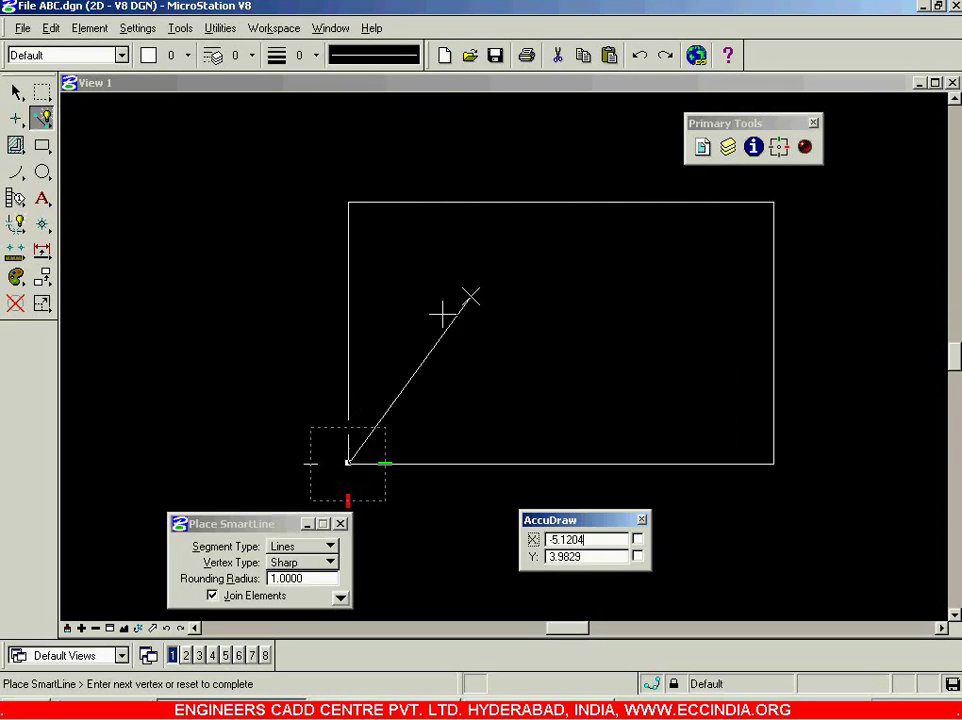
End the rectangle's SmartLine, examine the H-shaped exercise in the Acrobat Reader workbook, and return to MicroStation.
right_click(572, 334)
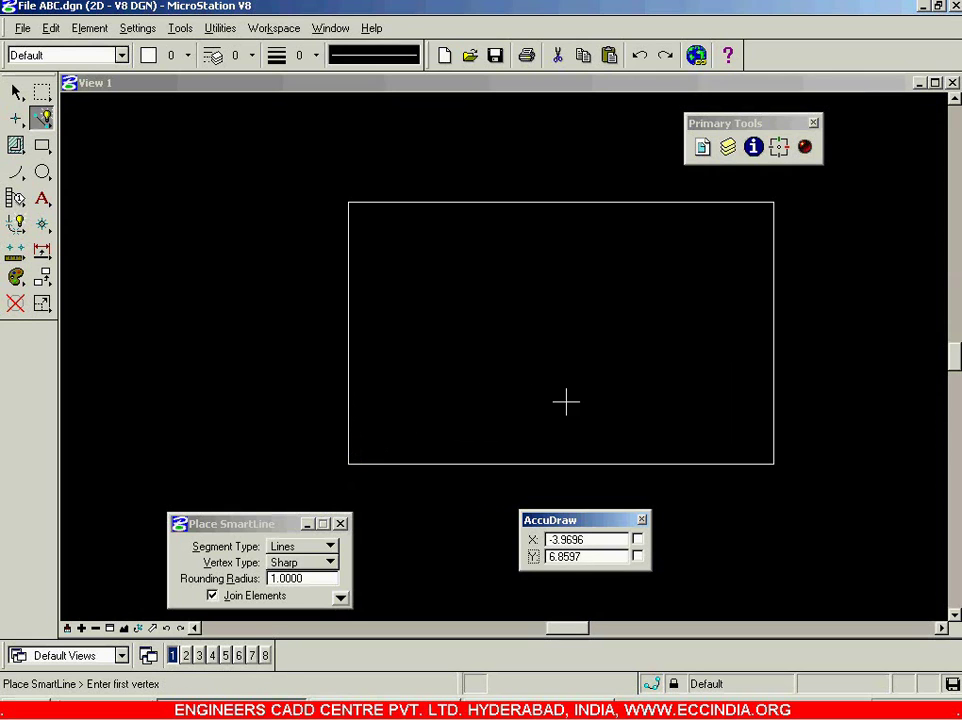
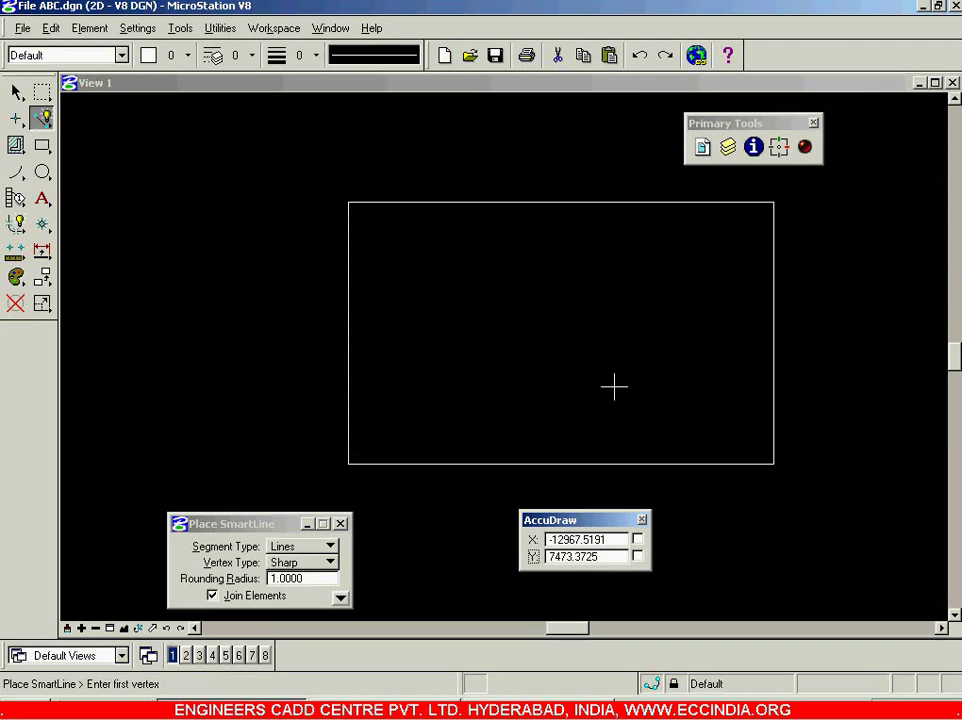
left_click_drag(598, 387, 509, 387, "shift")
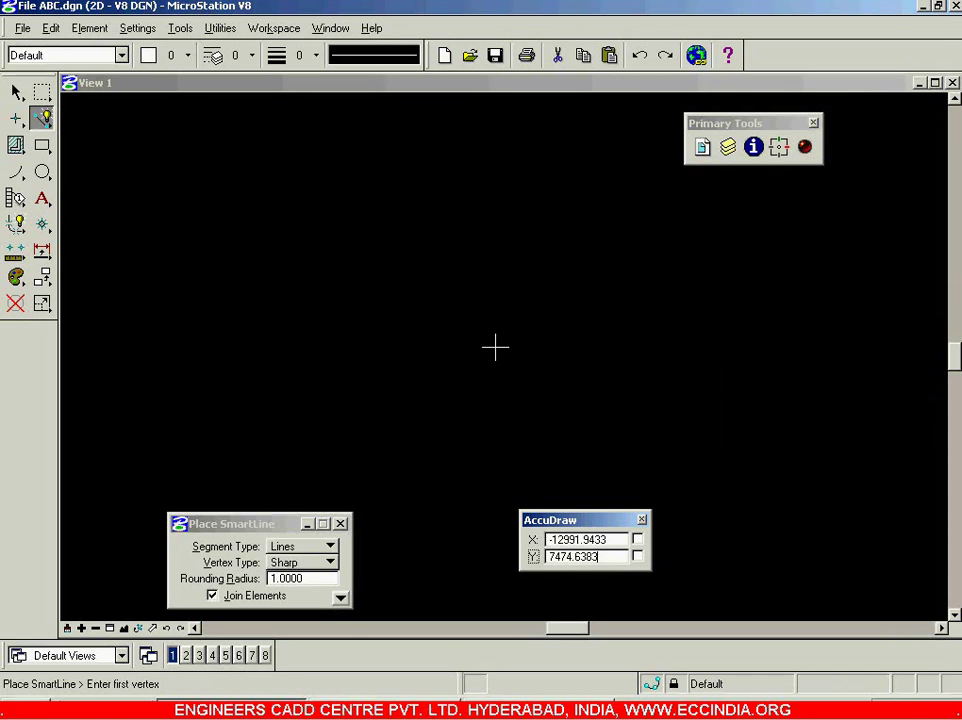
key("alt+Tab")
left_click_drag(840, 506, 458, 430)
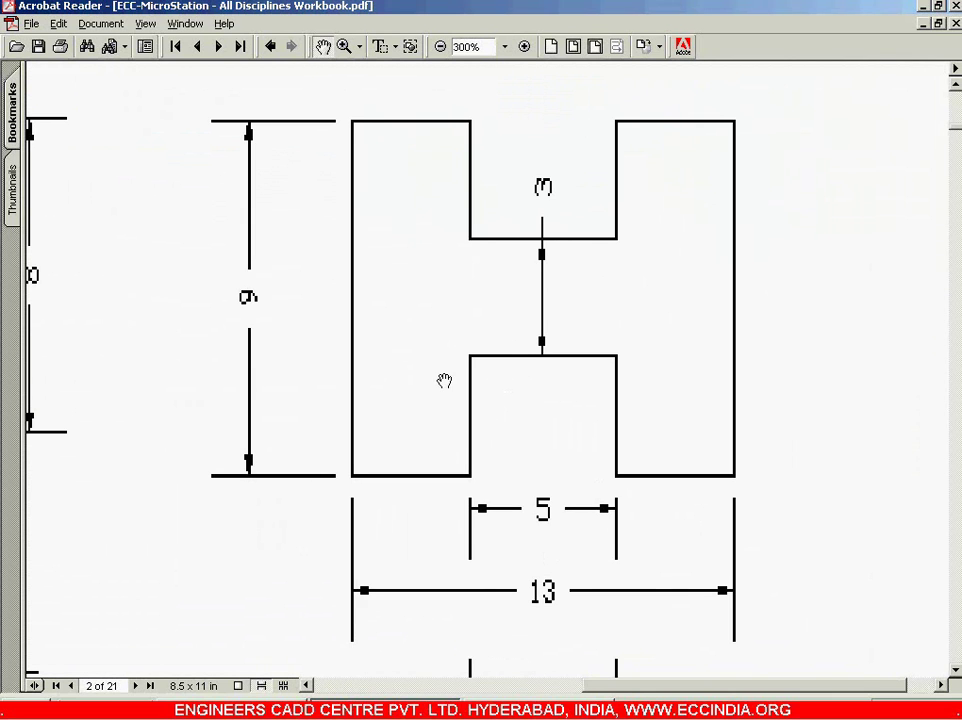
left_click(200, 712)
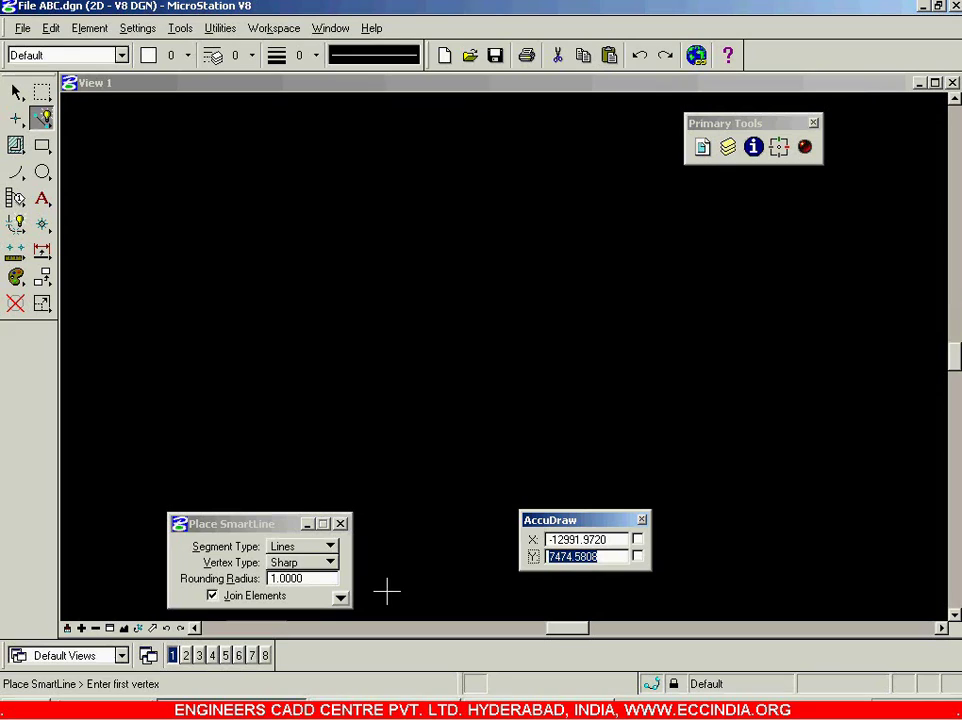
Draw the H profile's outer left side with Place SmartLine, 9 units downward, rechecking its dimension in Acrobat Reader.
left_click(211, 182)
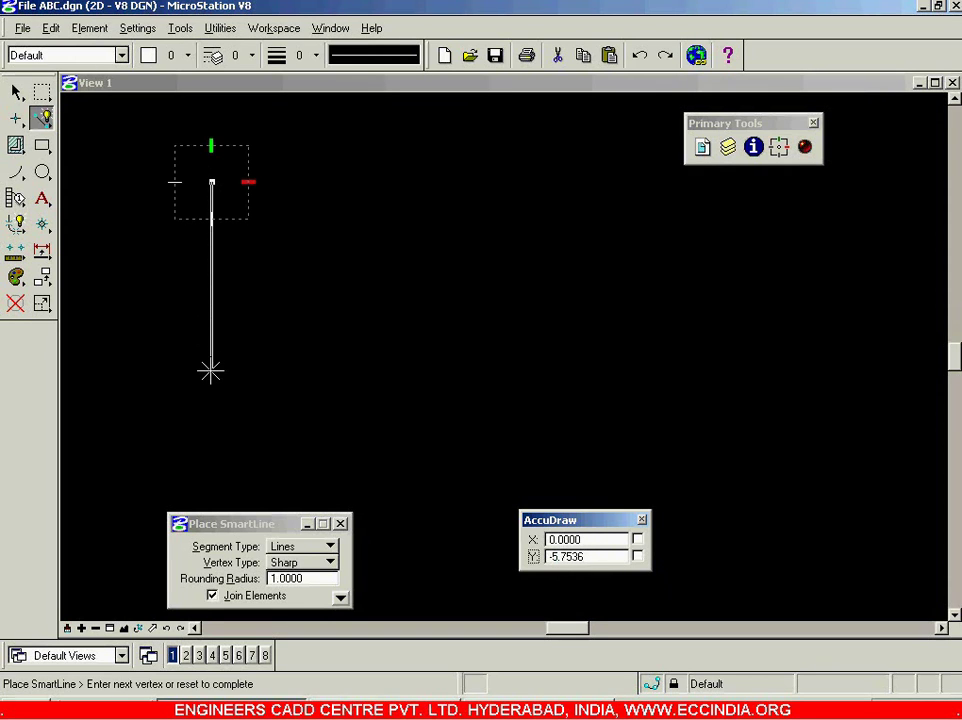
left_click(330, 712)
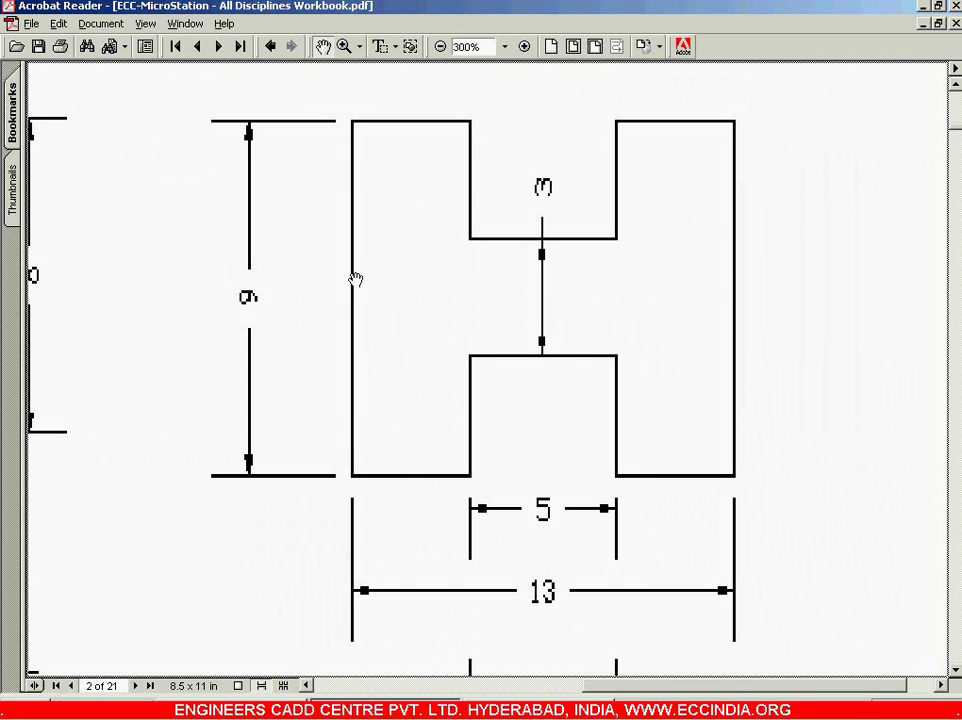
left_click(200, 712)
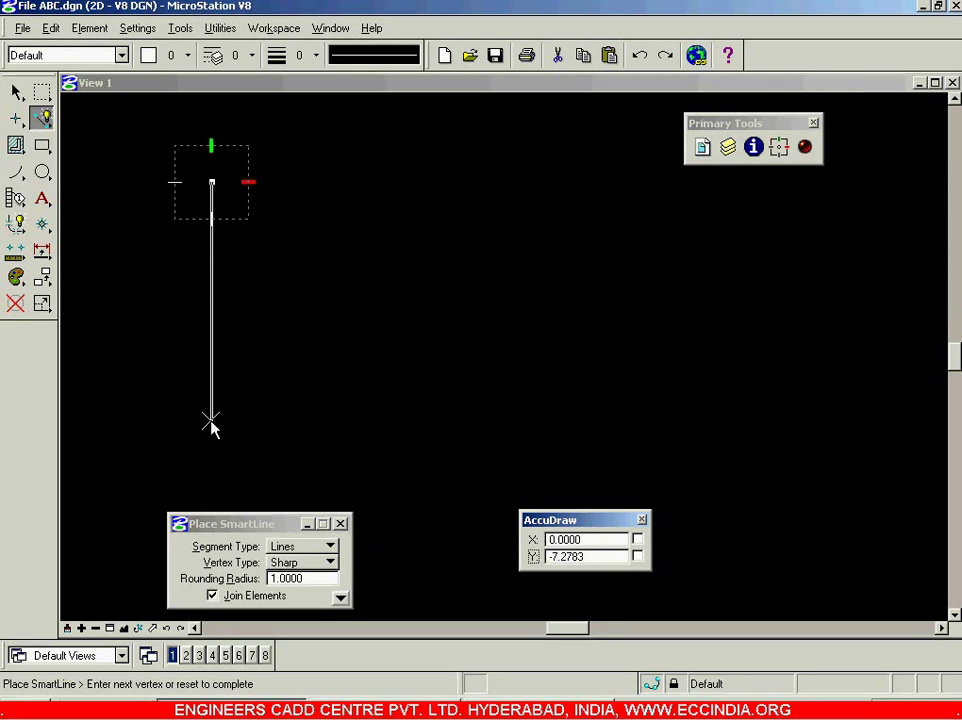
type("9")
left_click(211, 425)
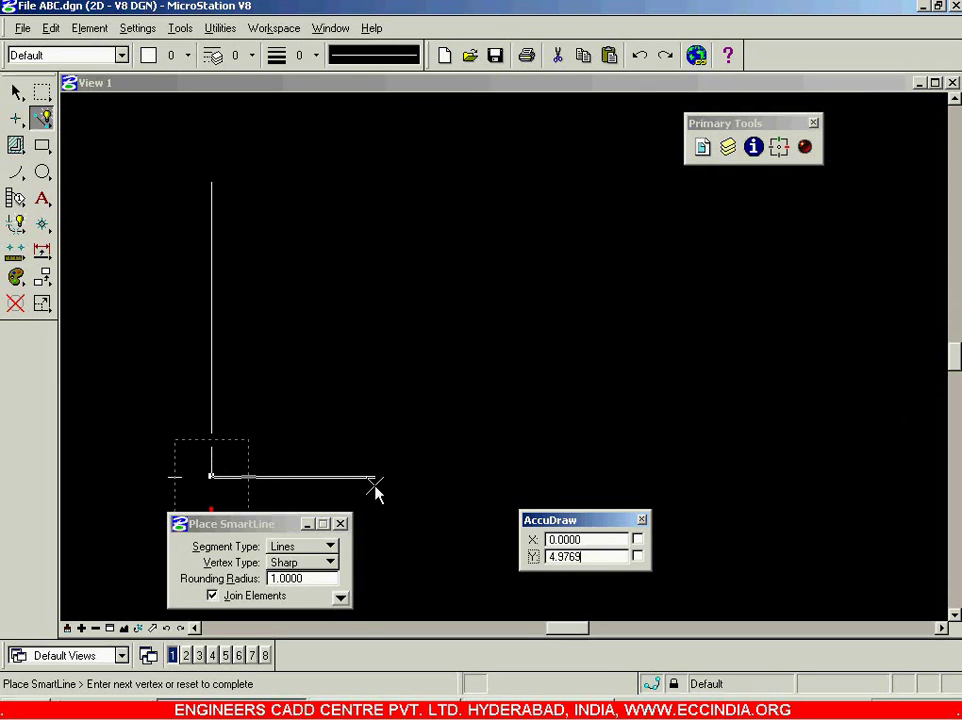
Recheck the H profile in Acrobat Reader and, in MicroStation, continue the SmartLine 4 units right and 3 units up.
key("alt+Tab")
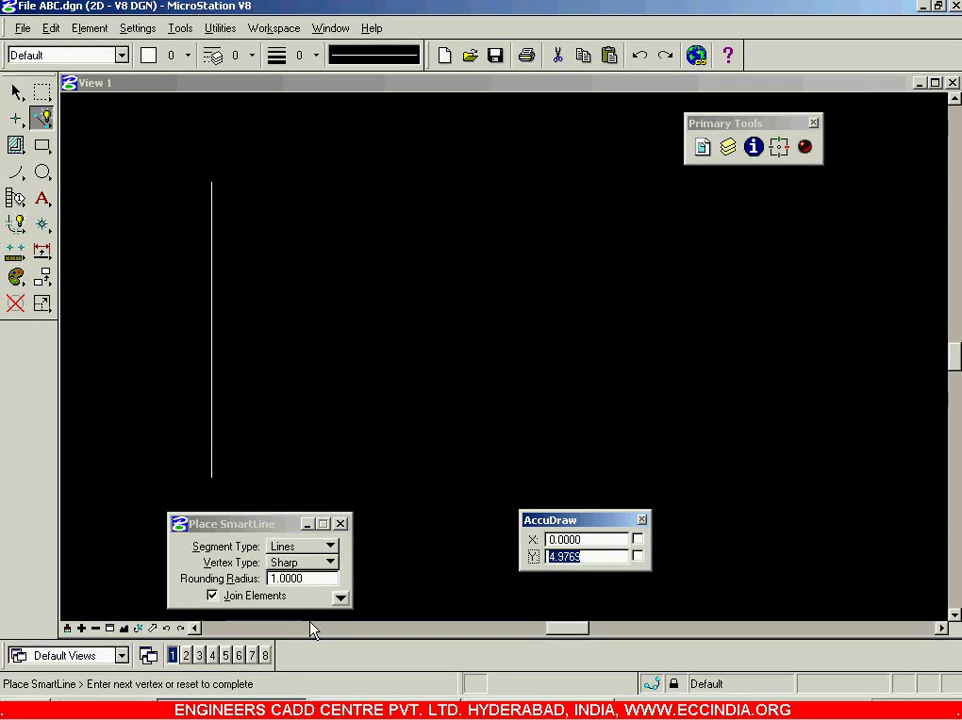
type("4")
left_click(413, 475)
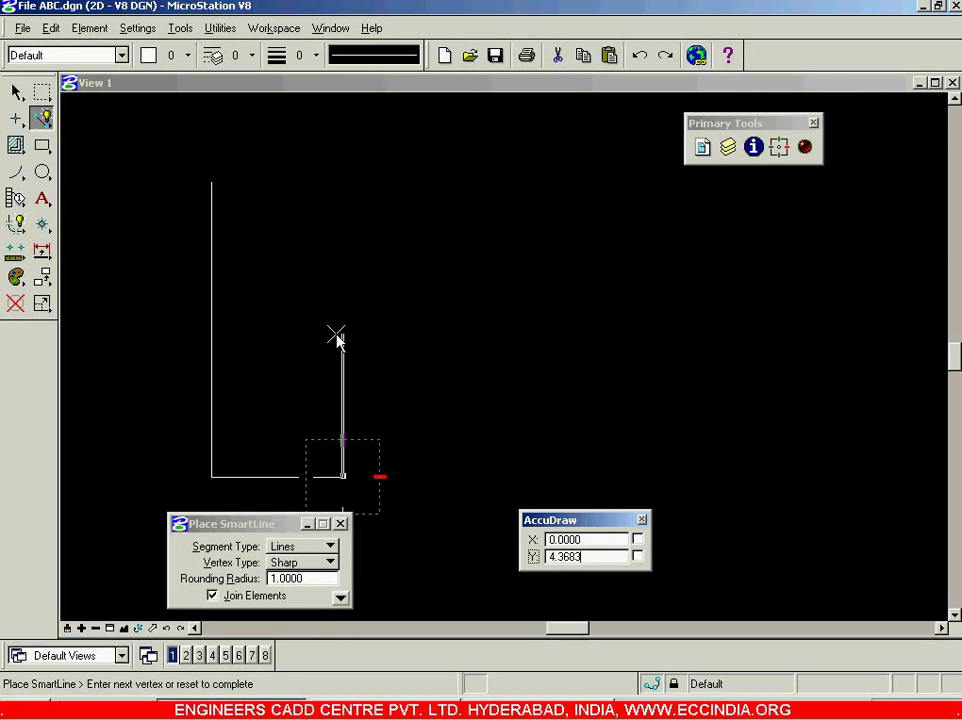
key("alt+Tab")
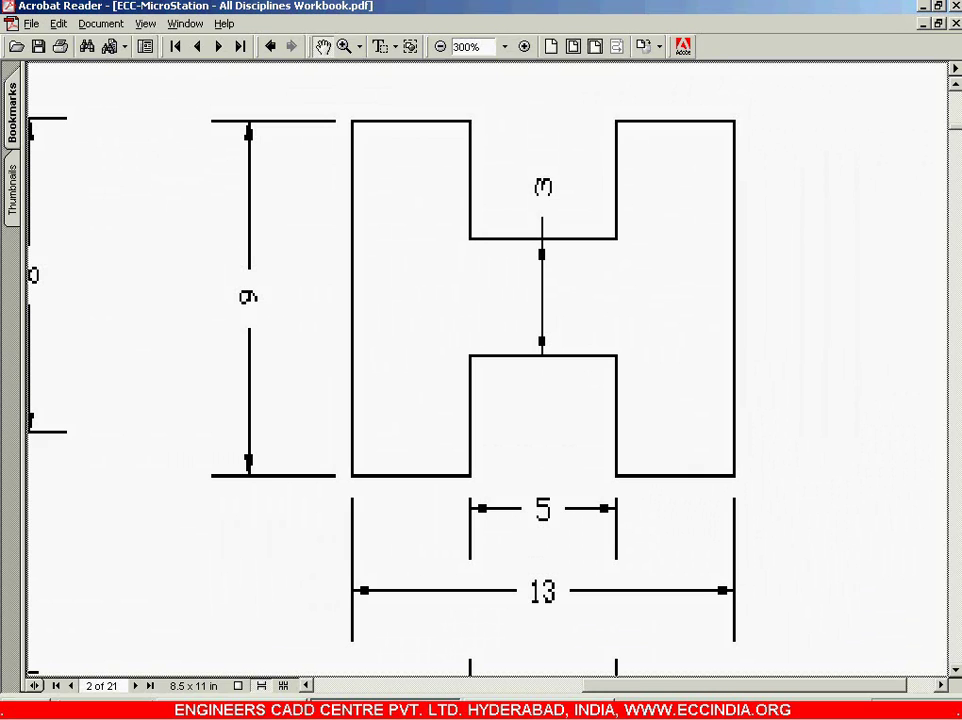
key("alt+Tab")
left_click(343, 476)
type("3")
left_click(337, 323)
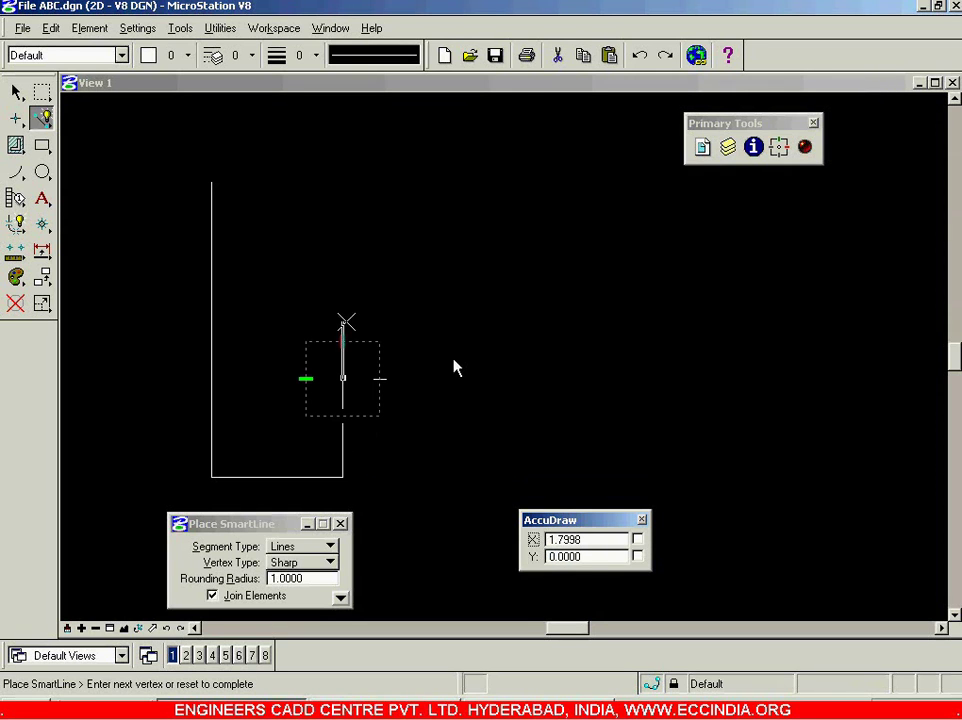
Continue the H outline 5 units right, 3 units down and 4 units right to form the lower notch and the right foot.
type("5")
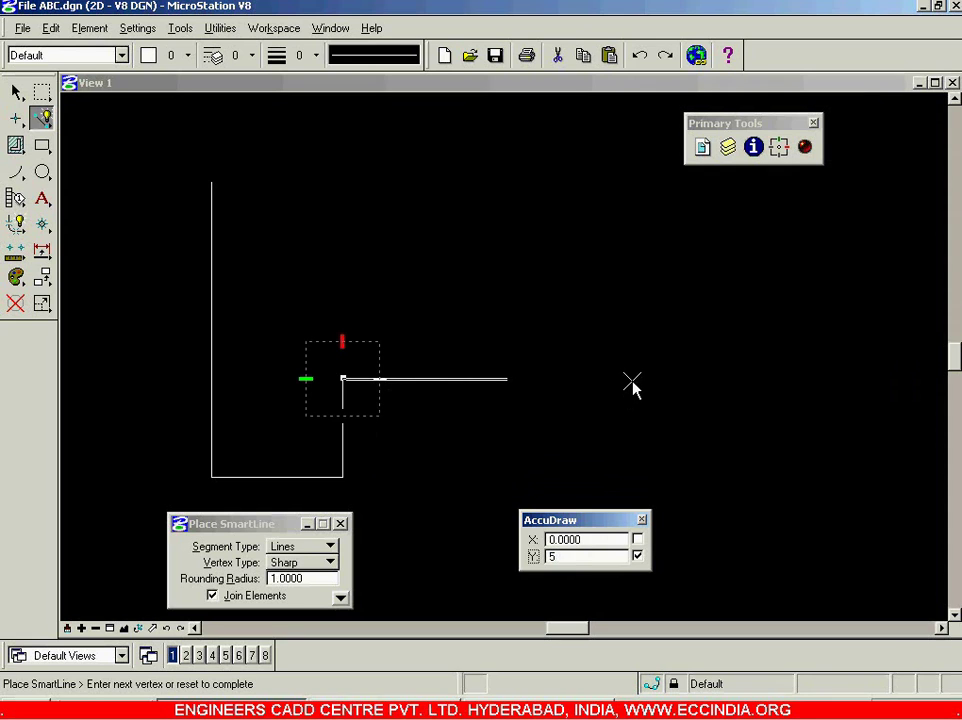
left_click(632, 385)
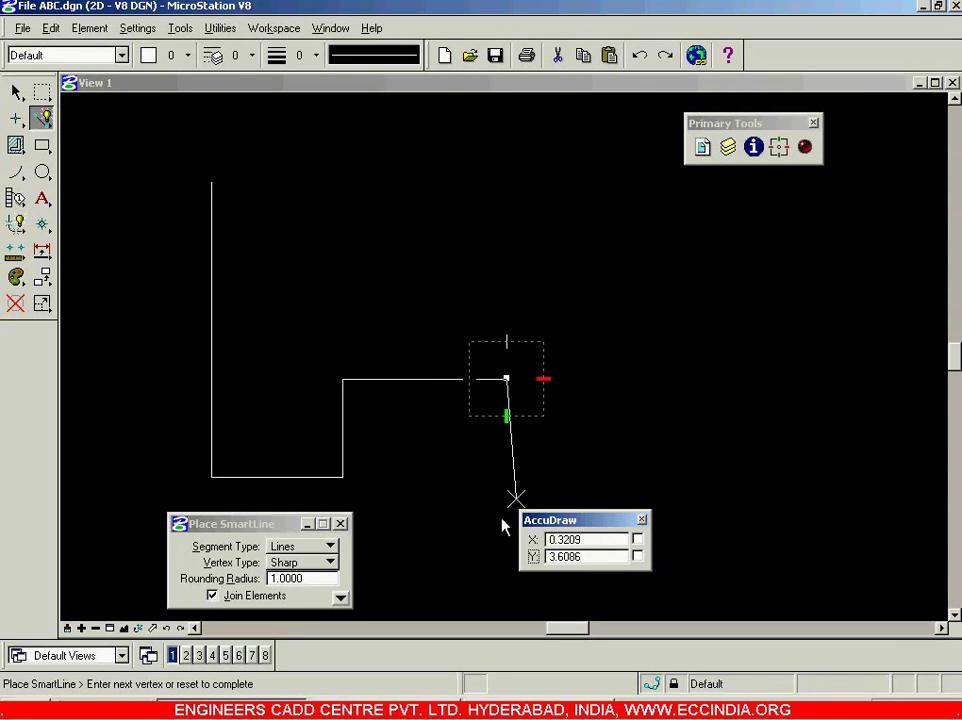
type("3")
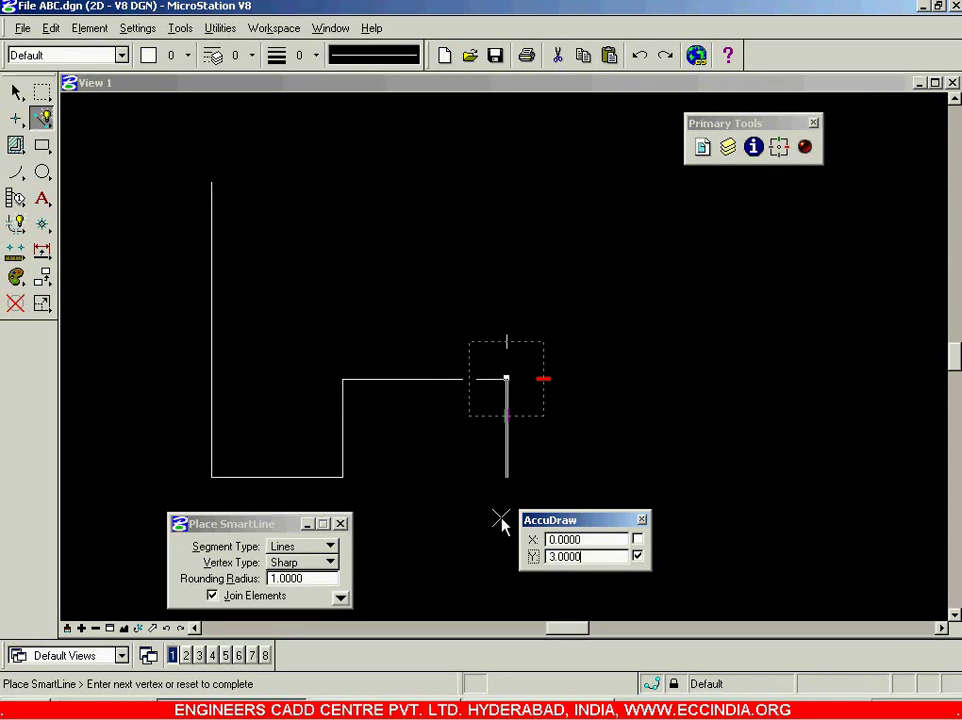
left_click(500, 522)
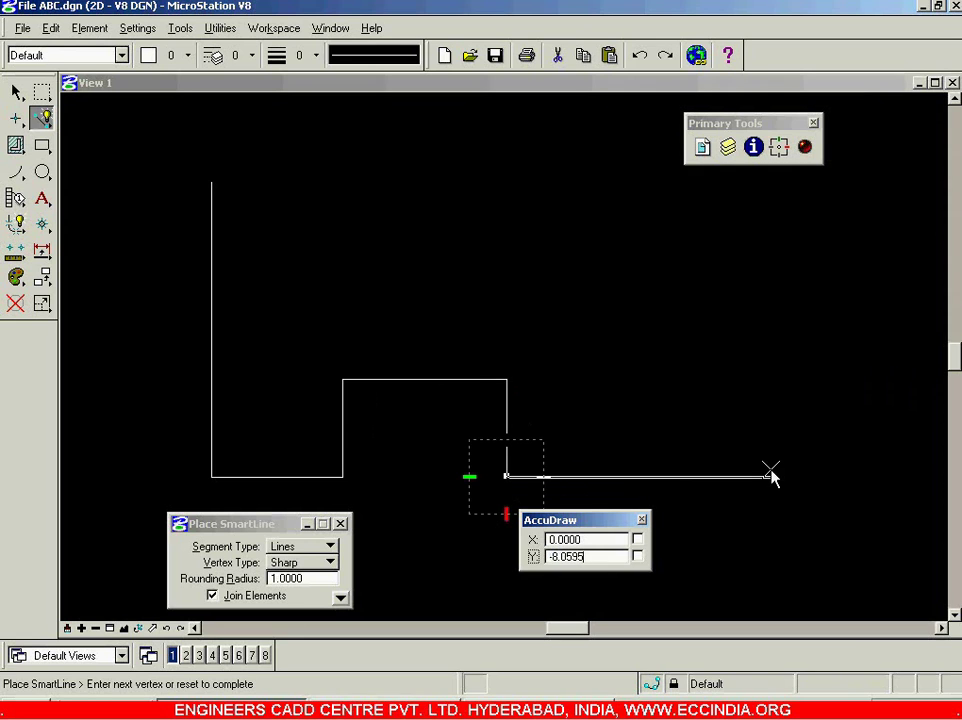
type("4")
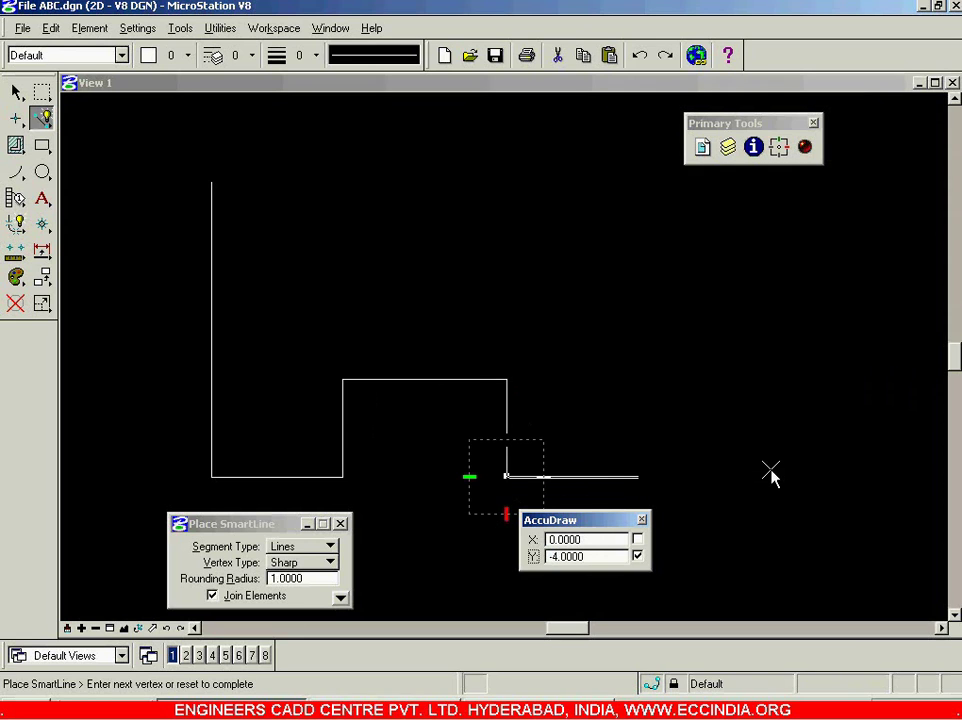
left_click(770, 477)
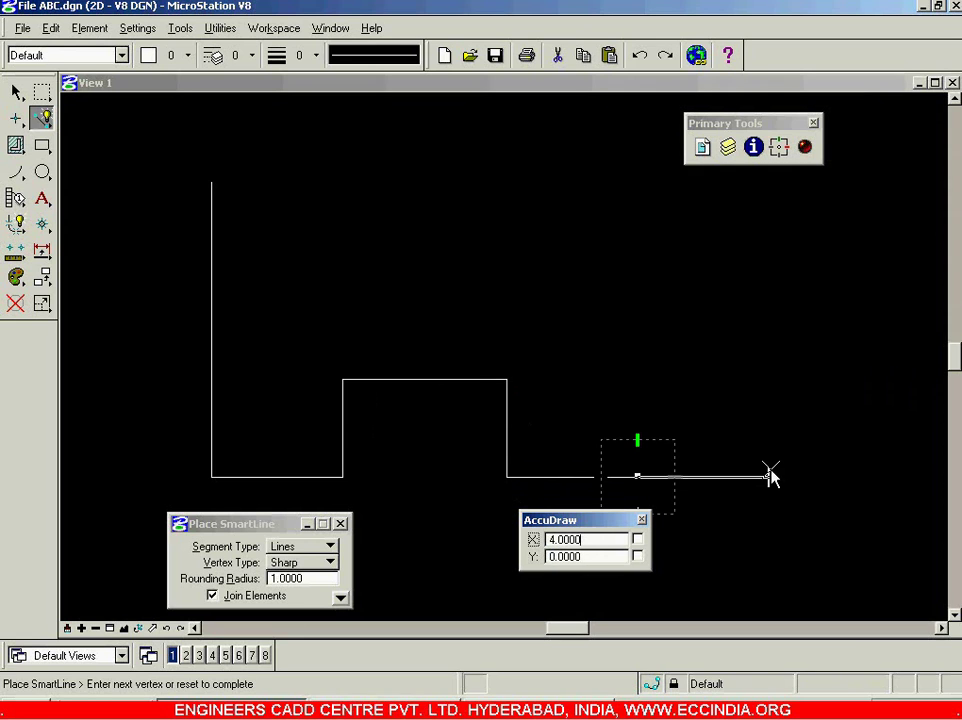
Draw the H's outer right side up to the left side's top level, continuing the outline 4 units left and 3 units down.
left_click(643, 185)
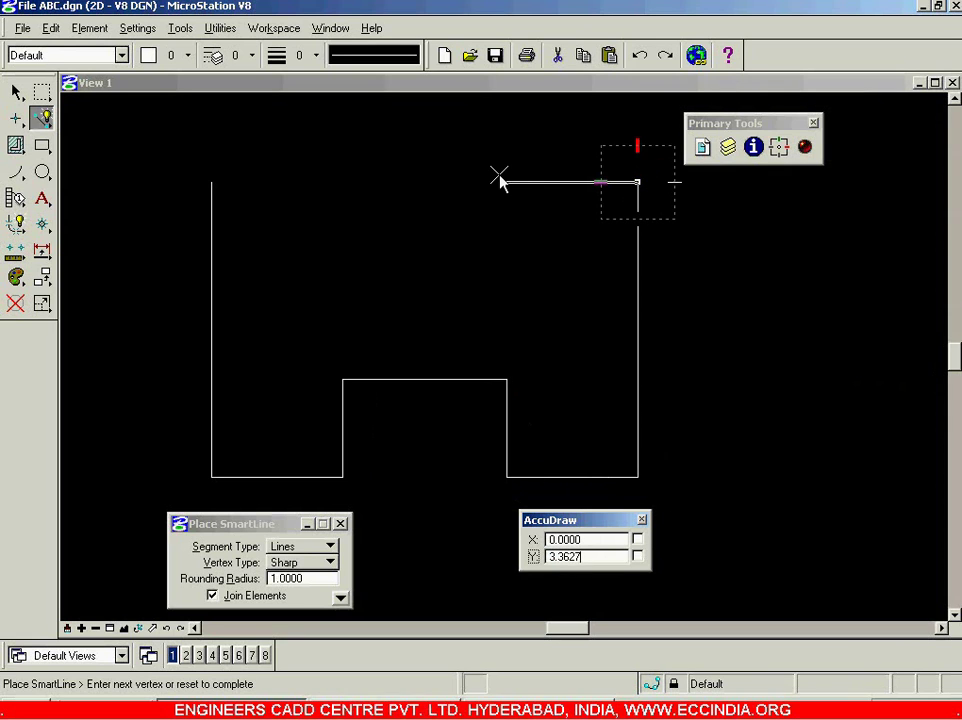
type("4")
left_click(433, 186)
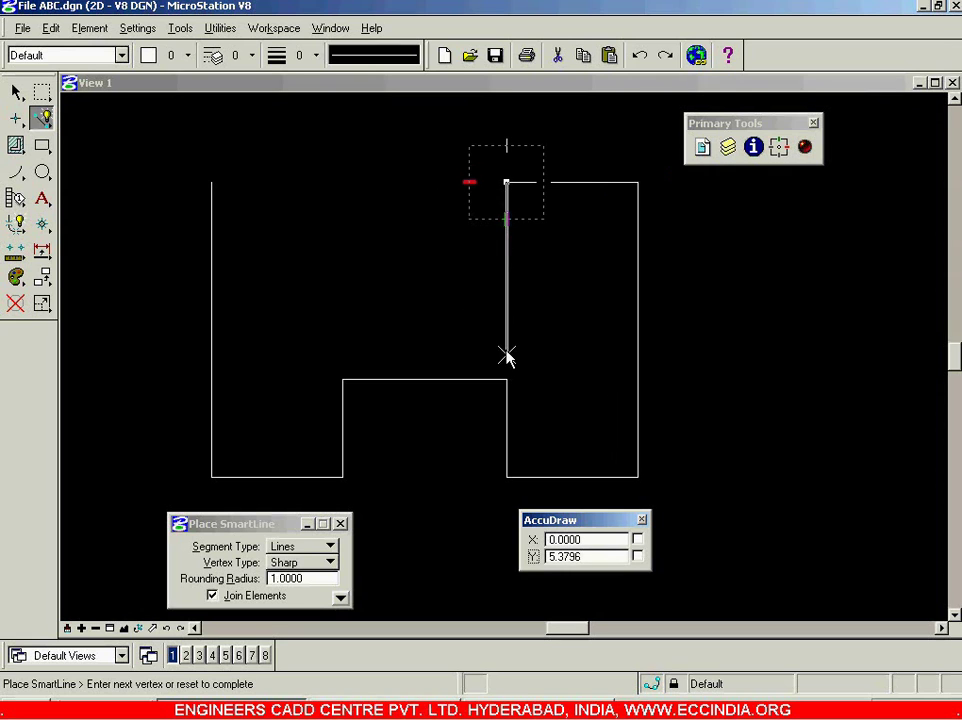
type("3")
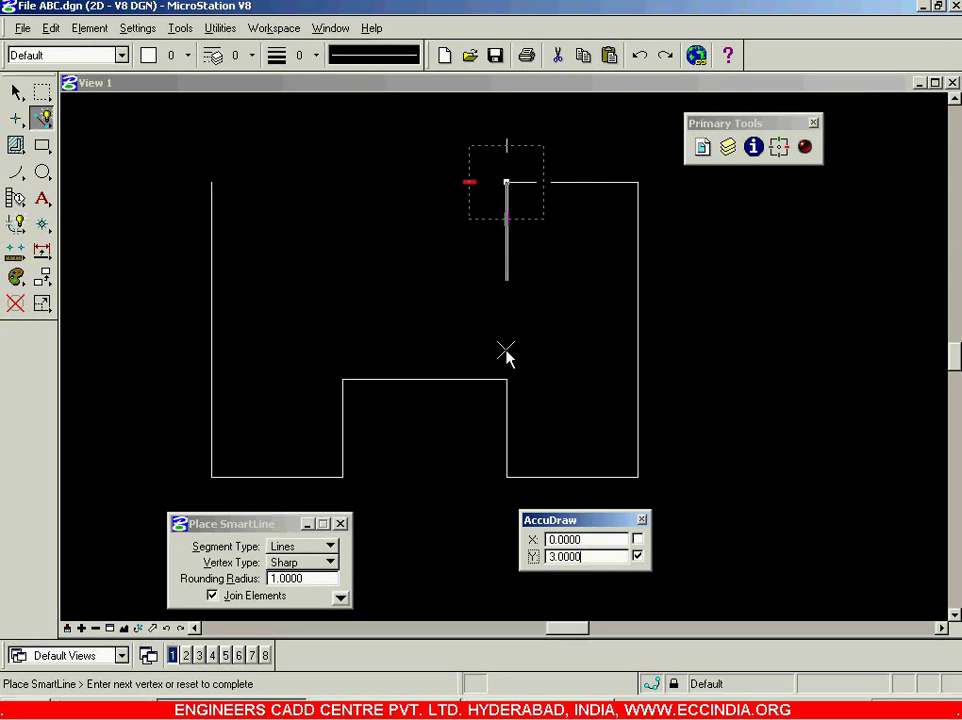
left_click(504, 352)
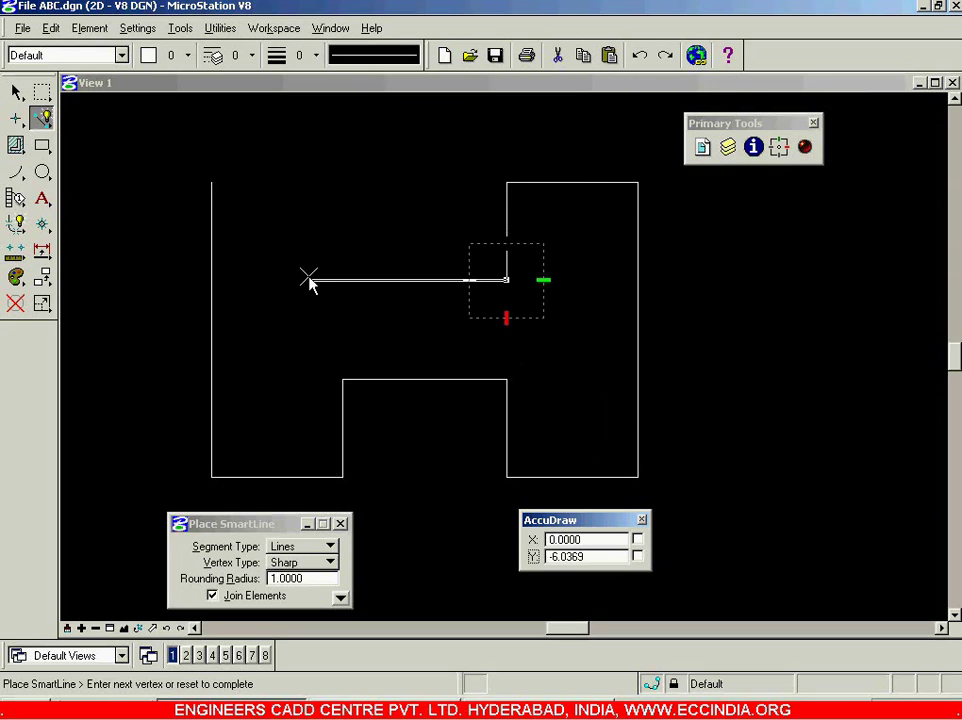
Close the H outline with segments 5 units left, up to the top level, and 4 units left to the starting vertex.
type("5")
left_click(309, 283)
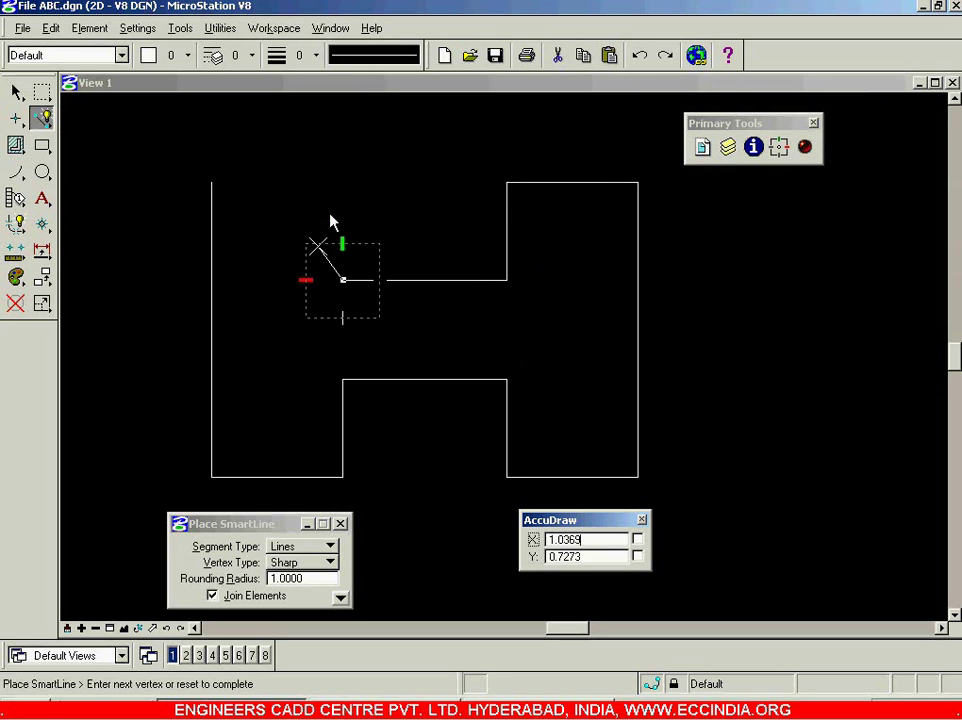
left_click(341, 153)
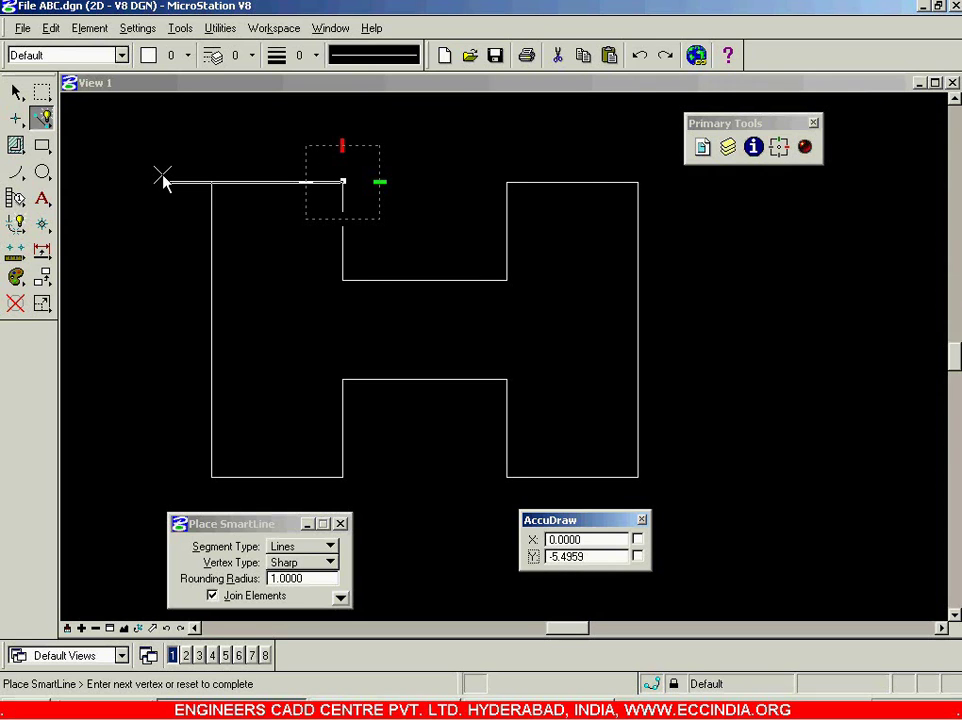
type("4")
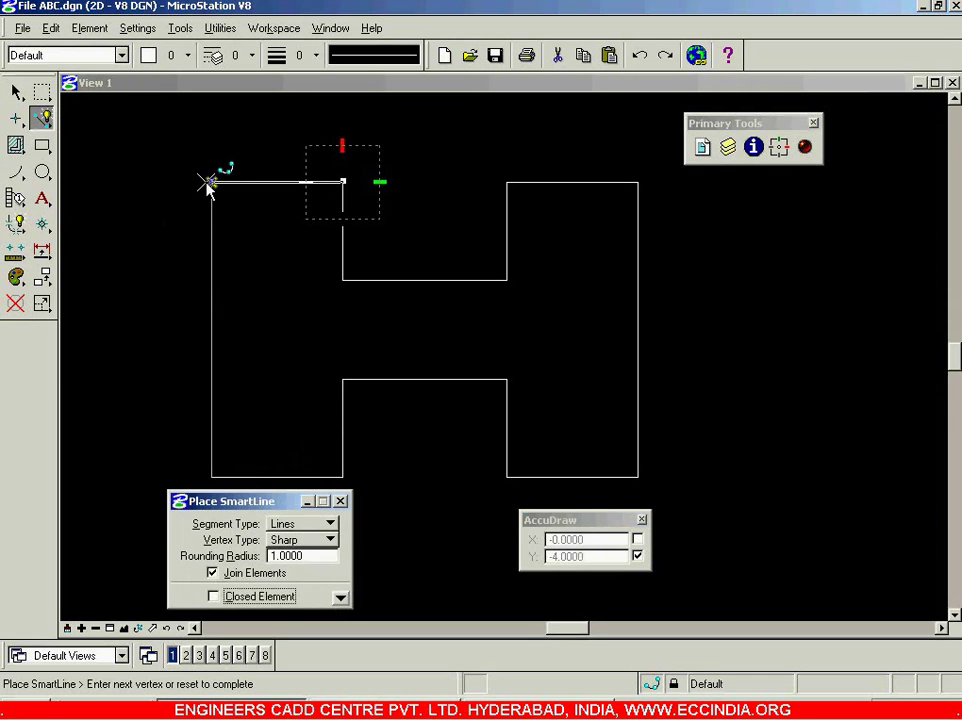
left_click(210, 183)
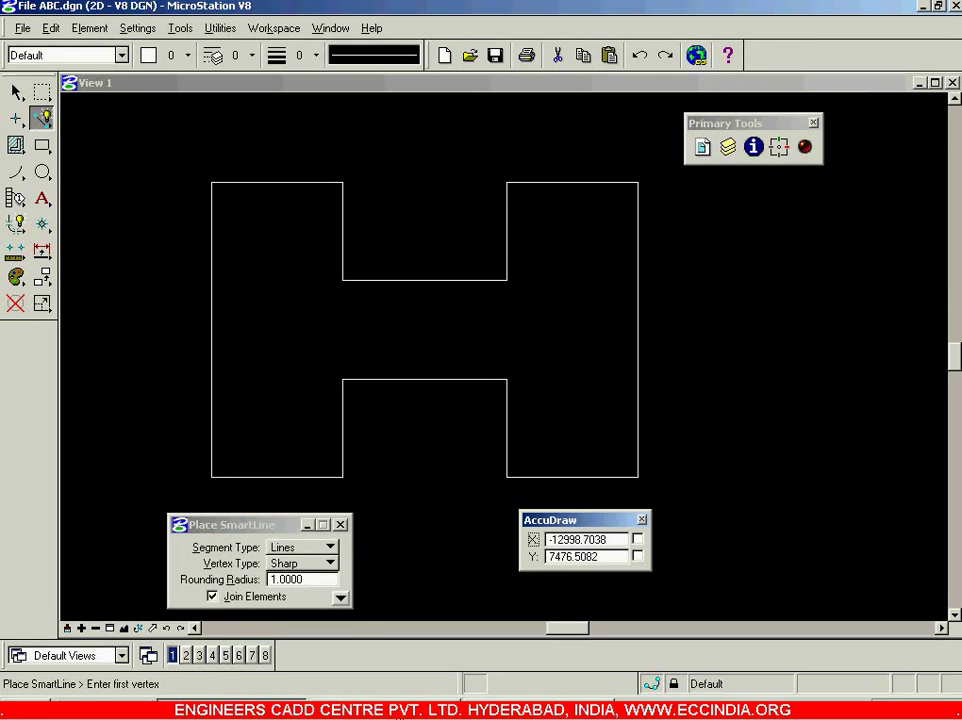
Examine the workbook's next exercise, the shape with V-notched sides, in Acrobat Reader and return to MicroStation.
key("alt+Tab")
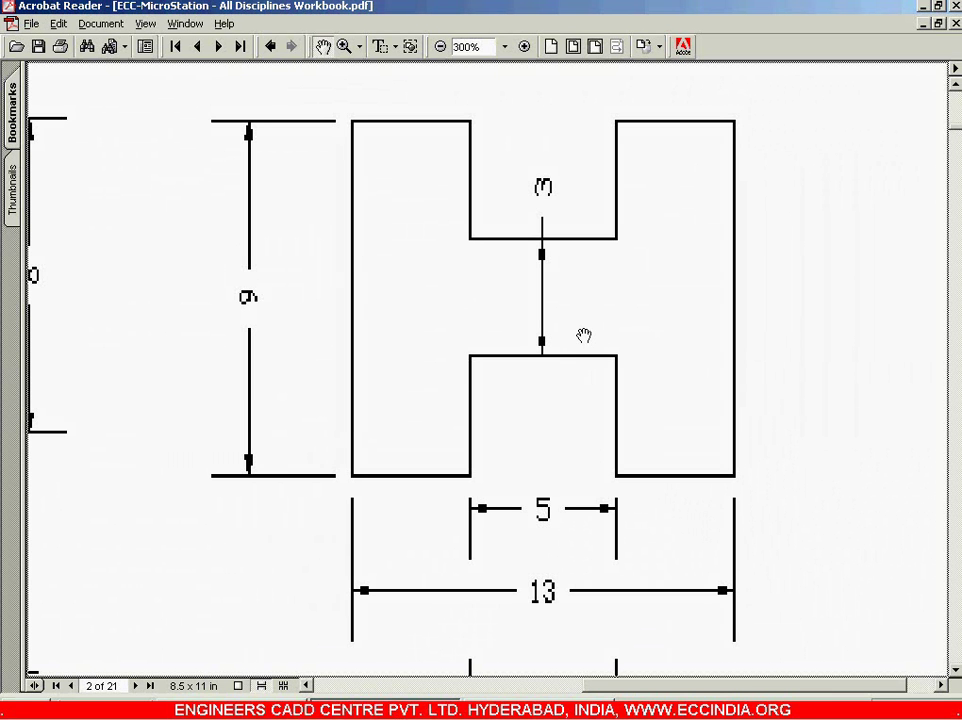
mouse_move(352, 429)
left_mouse_down()
mouse_move(412, 432)
mouse_move(303, 501)
mouse_move(359, 468)
mouse_move(391, 588)
mouse_move(511, 333)
mouse_move(552, 372)
mouse_move(541, 301)
mouse_move(550, 397)
mouse_move(481, 445)
left_mouse_up()
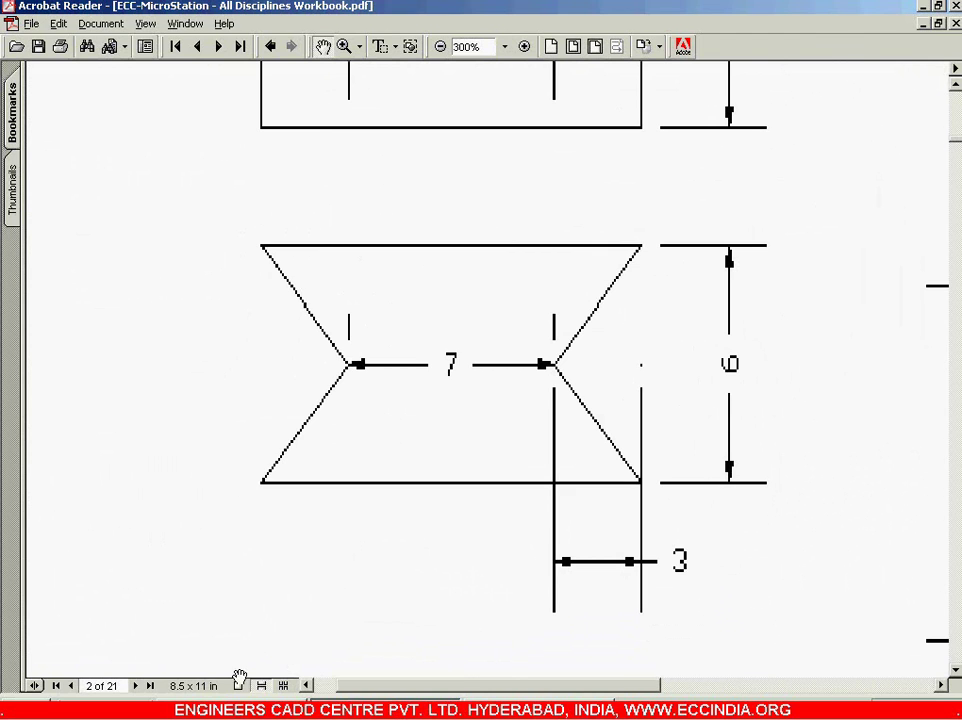
key("alt+Tab")
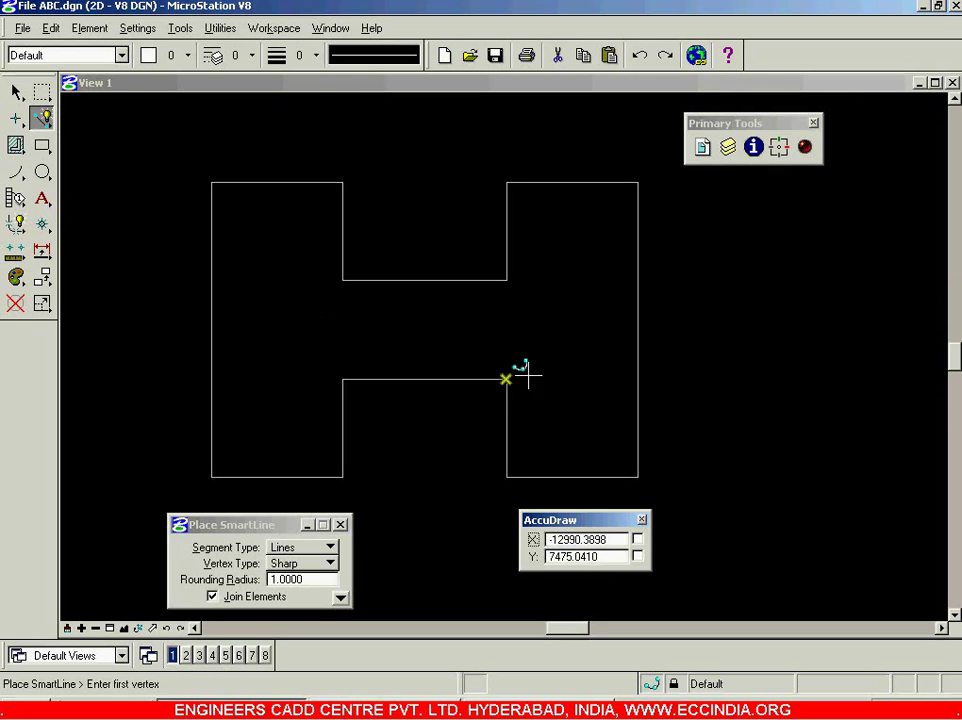
Select the H profile with Element Selection to check whether it is a single element, and clear the selection.
left_click(24, 97)
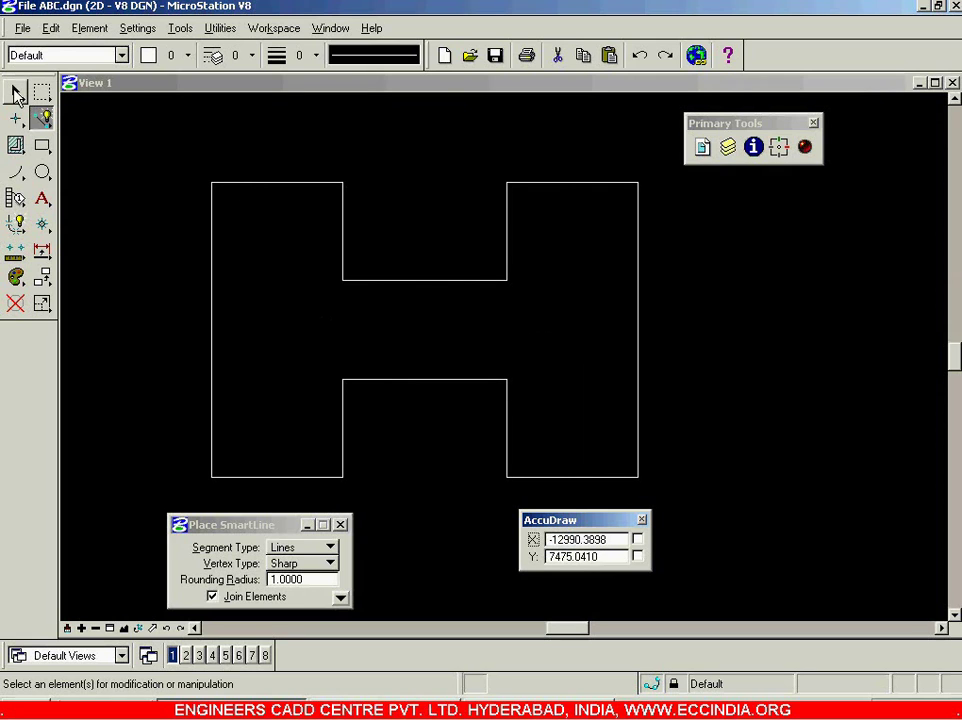
left_click(16, 94)
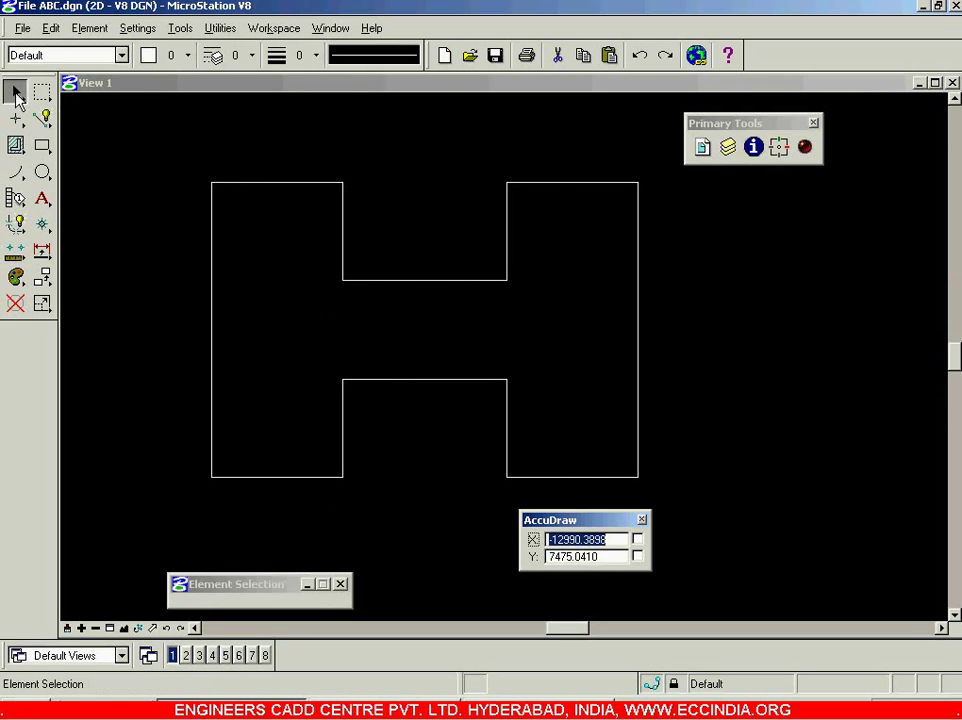
left_click(213, 263)
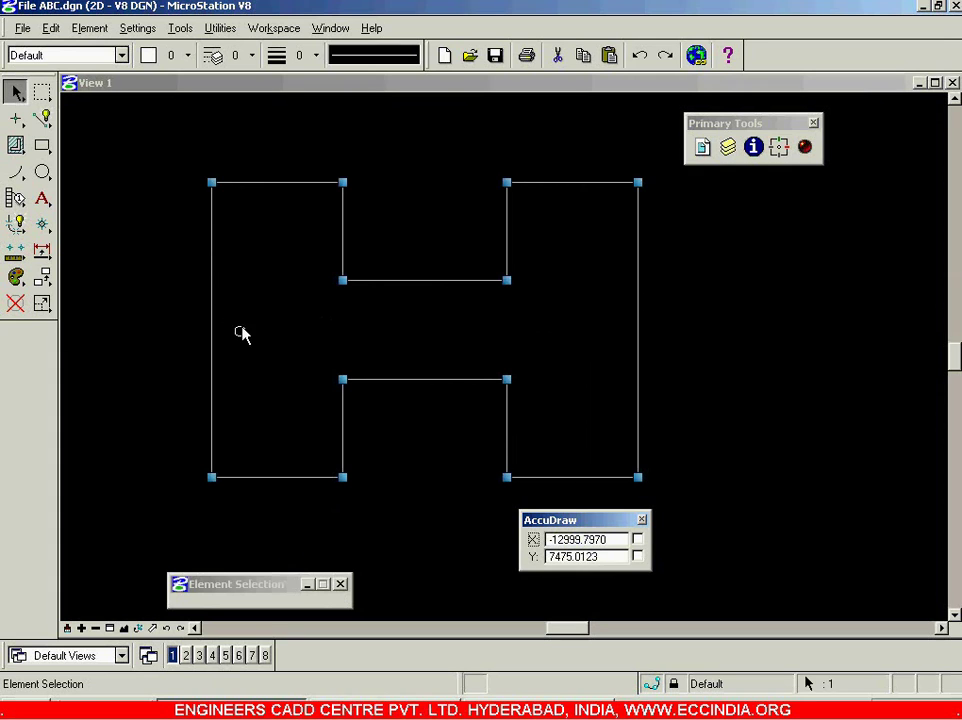
left_click(276, 354)
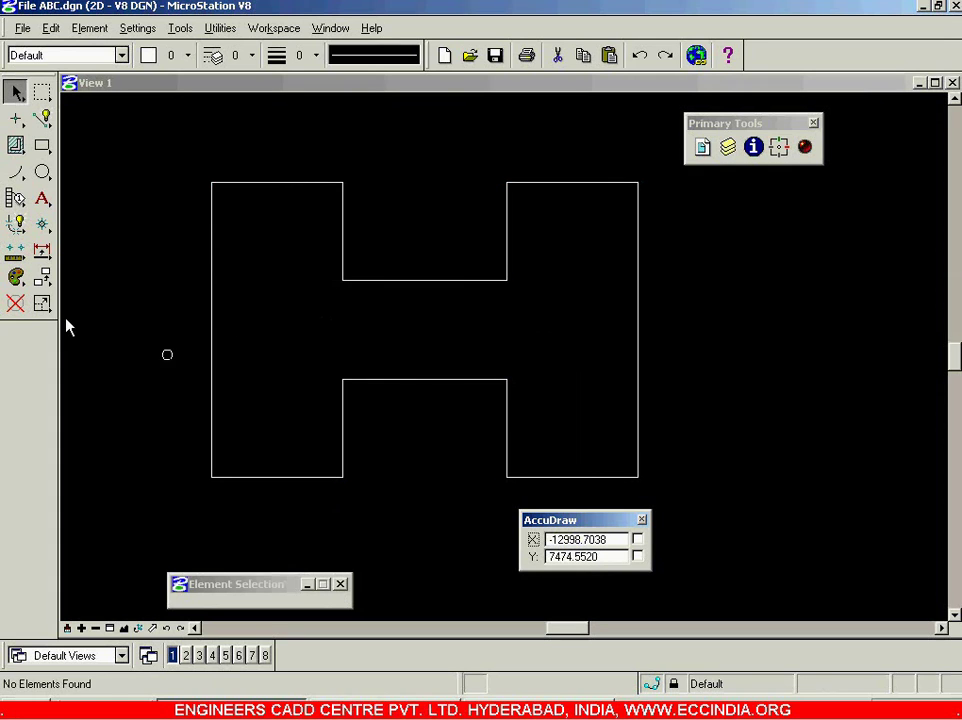
Delete the H profile and the rectangle's lines one after another with Delete Element.
left_click(16, 303)
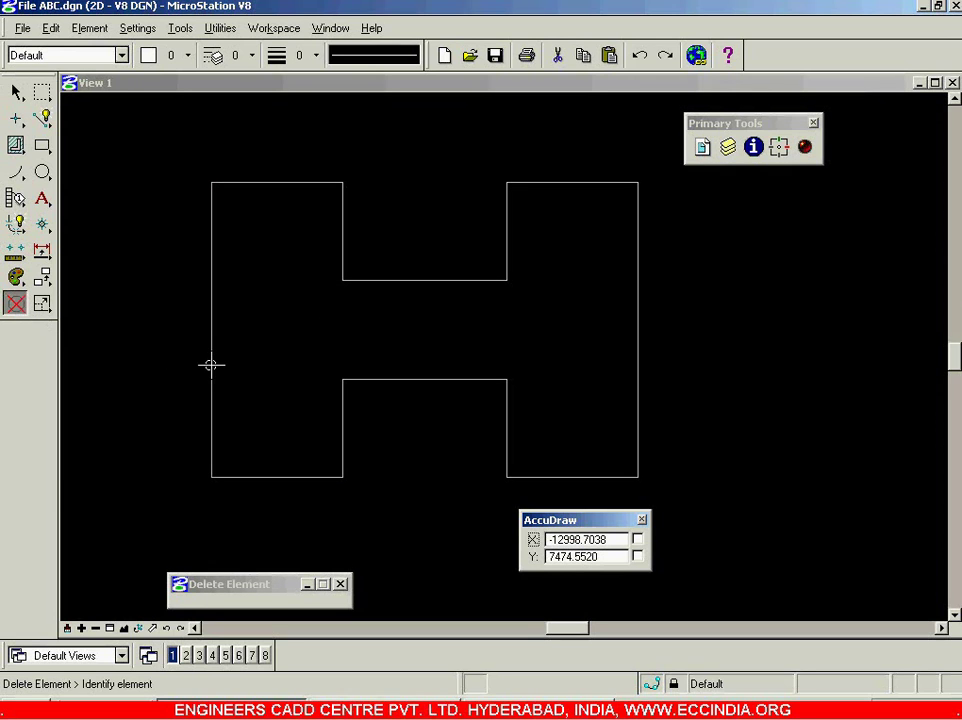
left_click(16, 92)
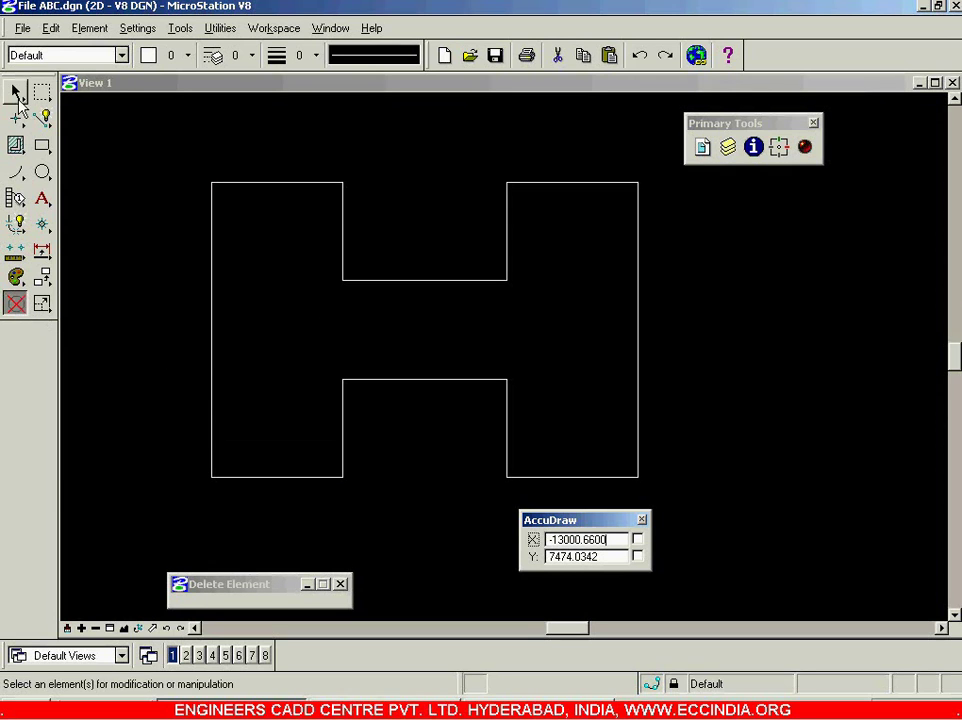
left_click(123, 628)
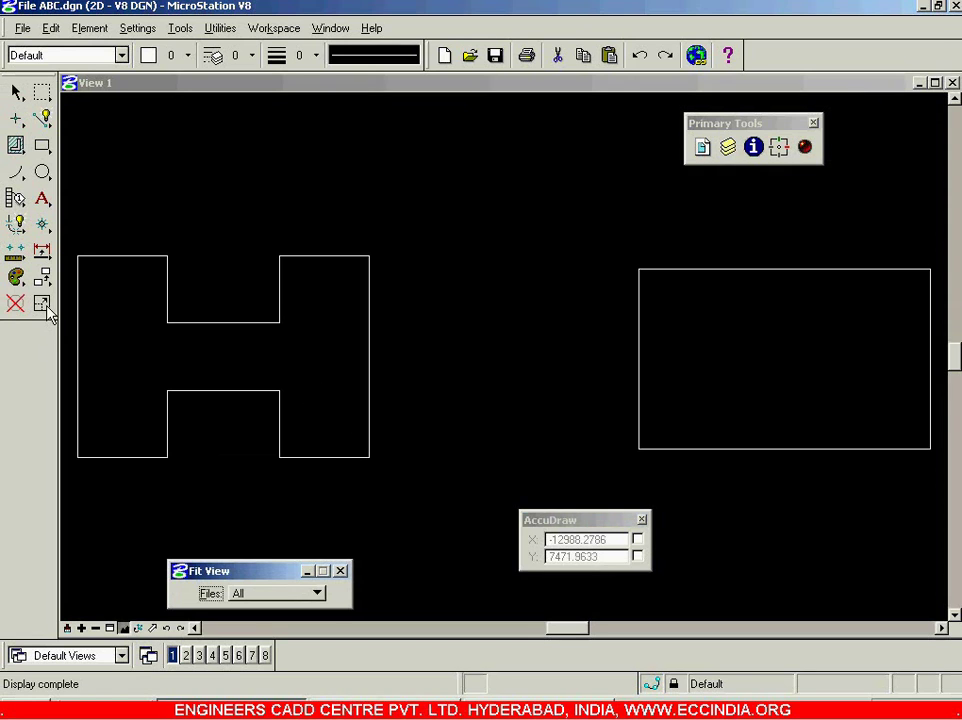
left_click(15, 305)
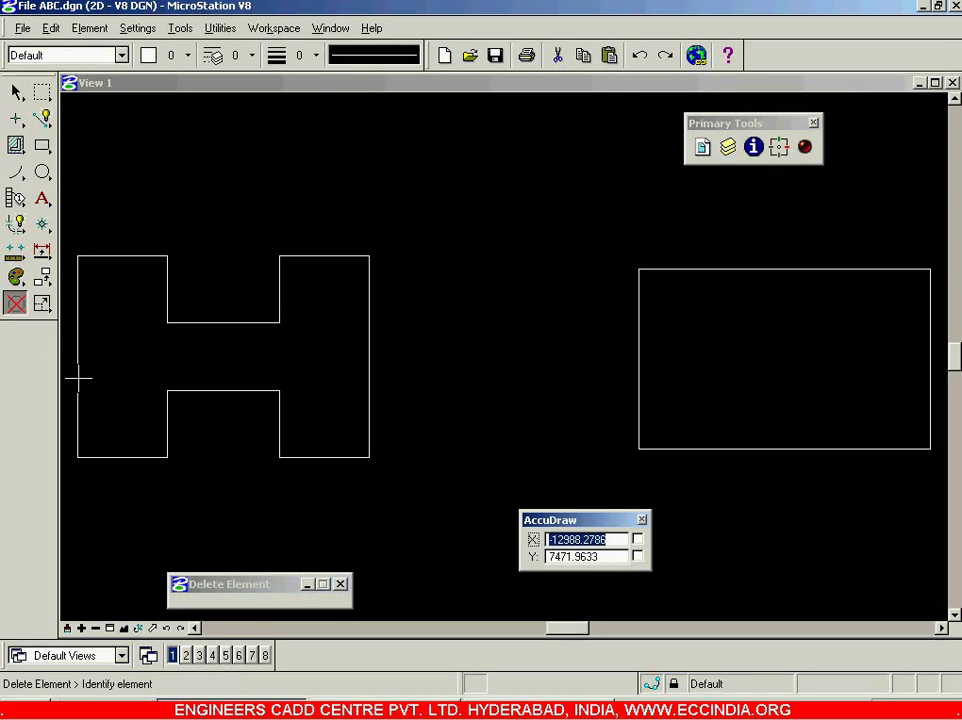
left_click(152, 457)
left_click(659, 447)
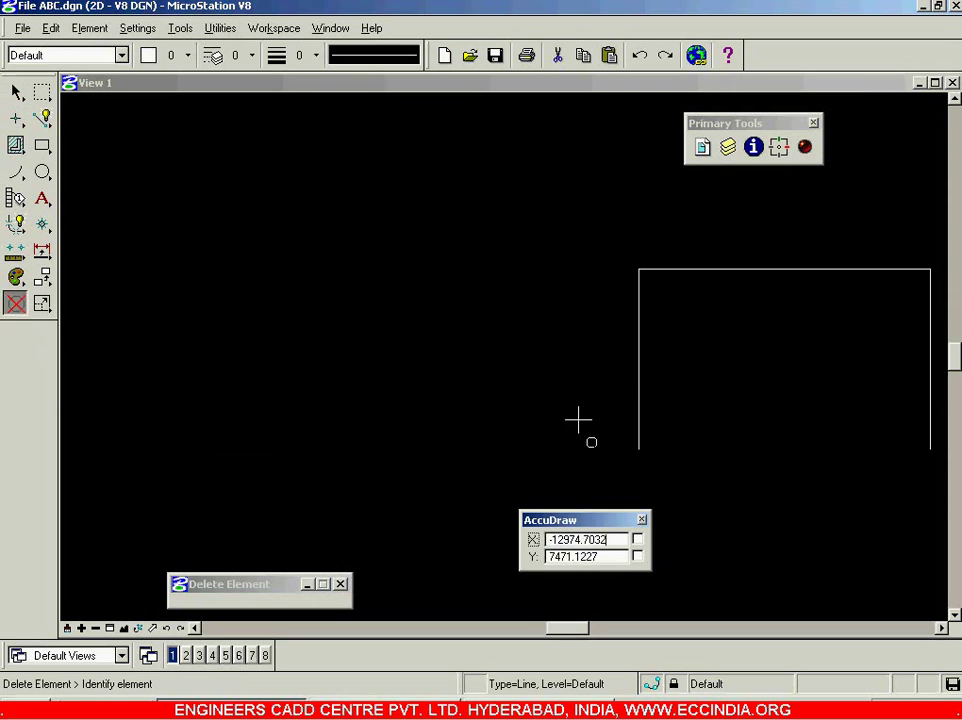
left_click(638, 360)
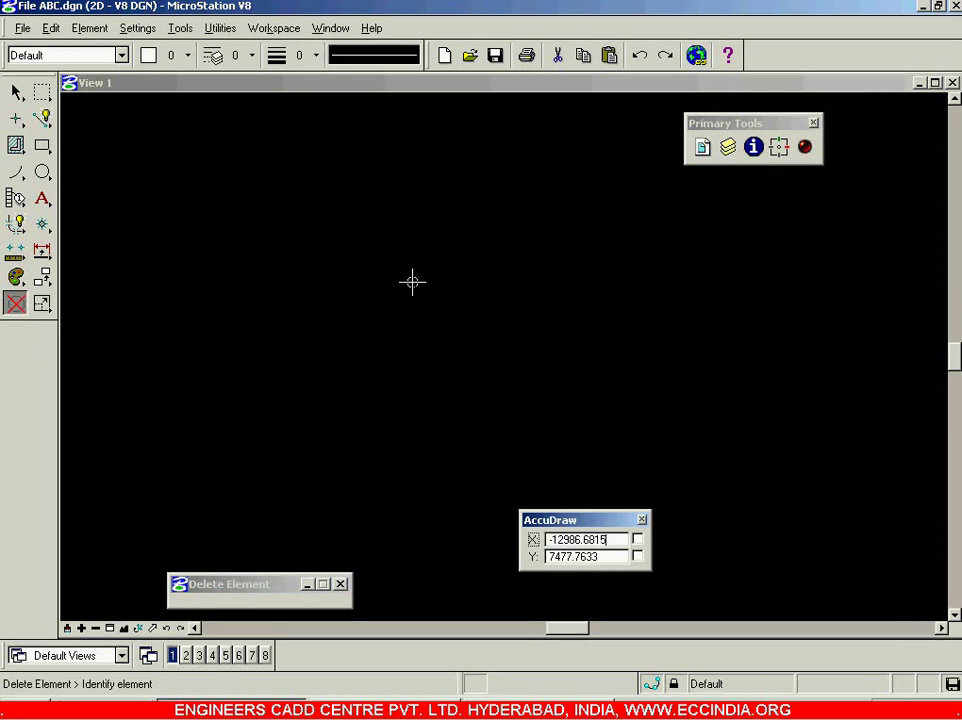
Undo the deletions of the H profile and the rectangle's lines.
left_click(17, 92)
key("ctrl+z")
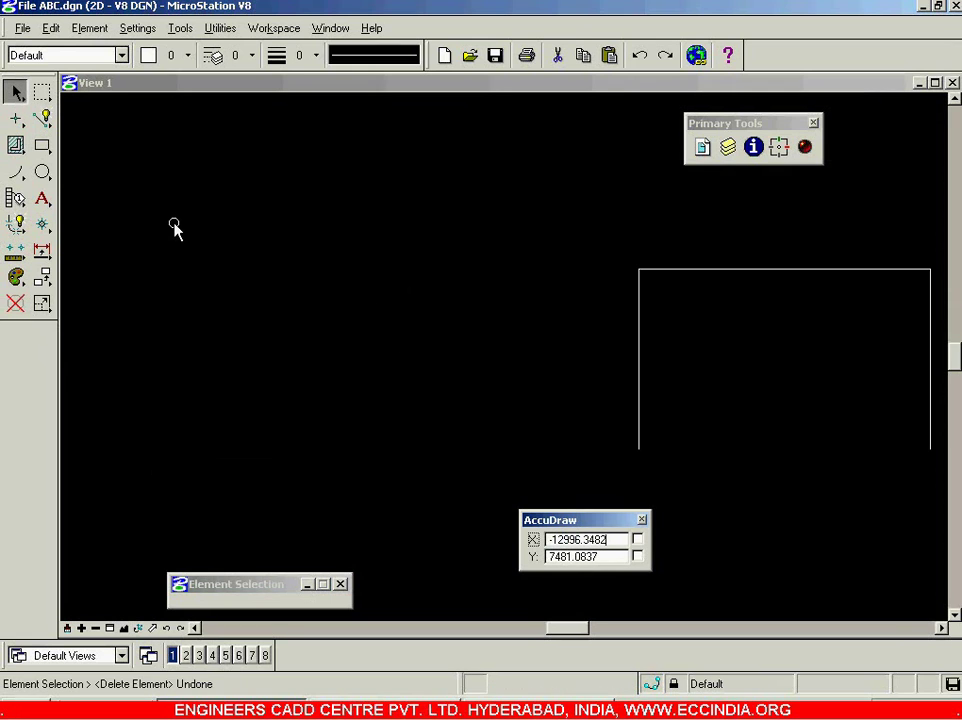
left_click(464, 363)
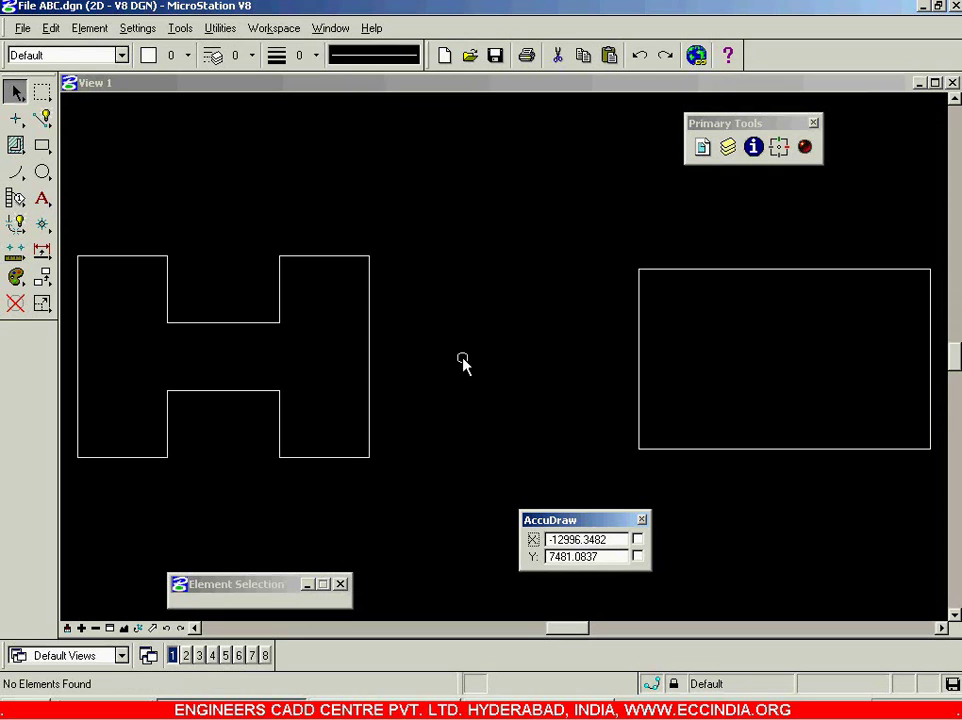
Select all elements in the drawing at once with Select All and delete them together.
left_click(848, 690)
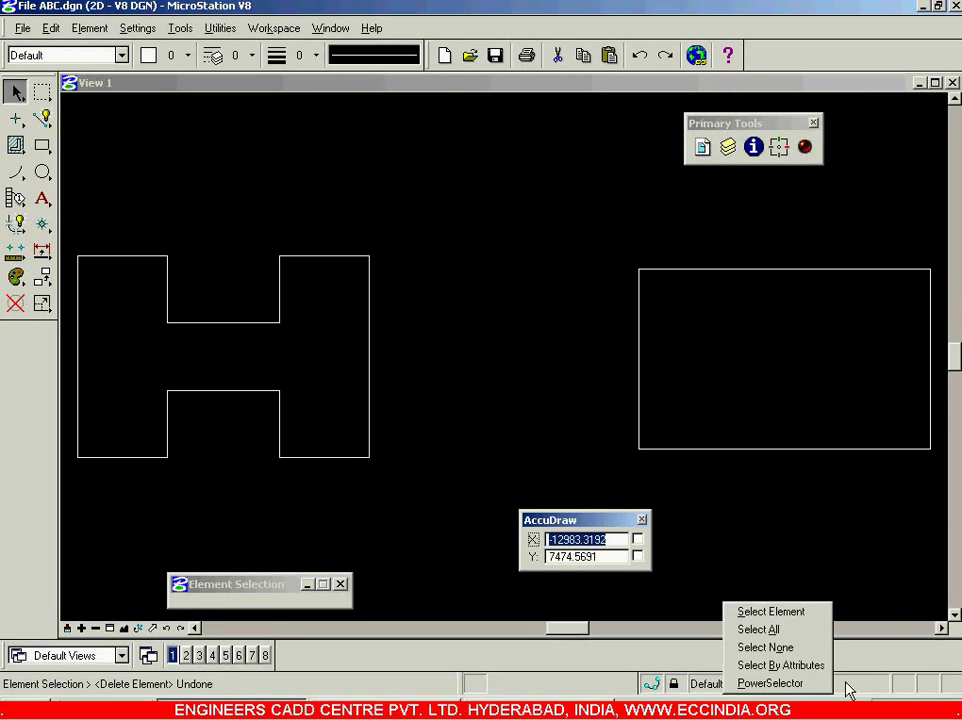
left_click(815, 634)
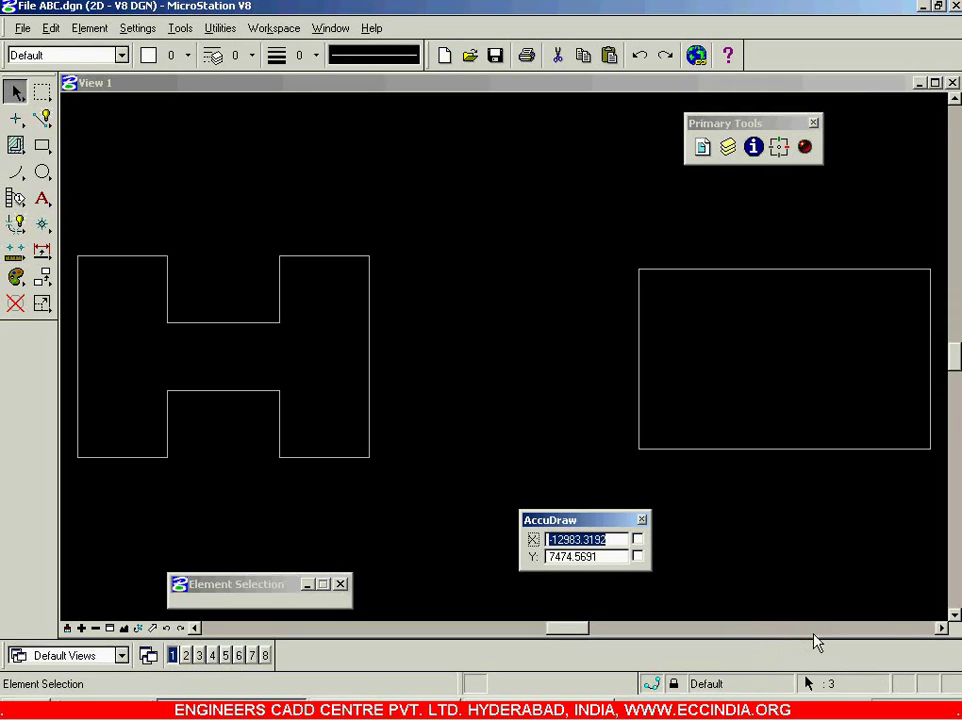
key("Delete")
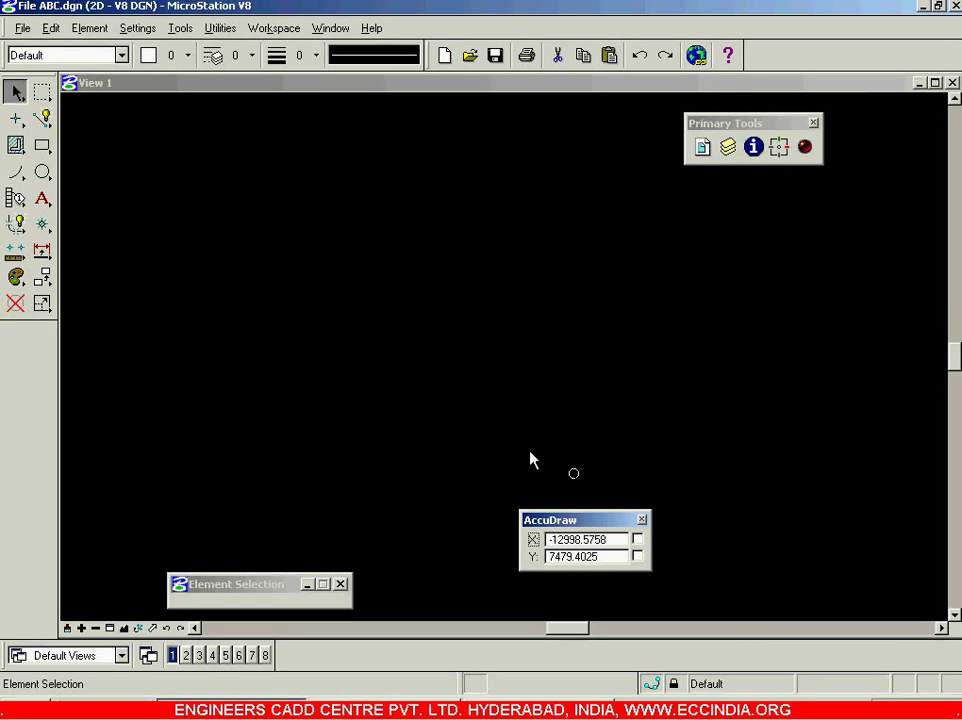
left_click(390, 387)
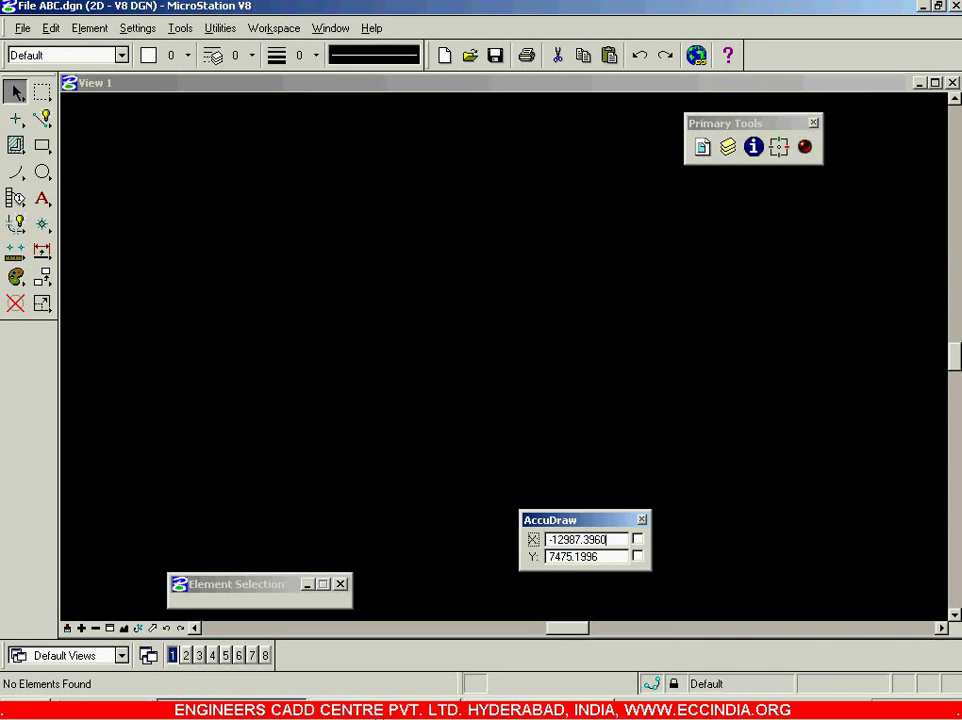
Examine the dimensions of the shape with V-notched sides in the Acrobat Reader workbook and return to MicroStation.
key("alt+Tab")
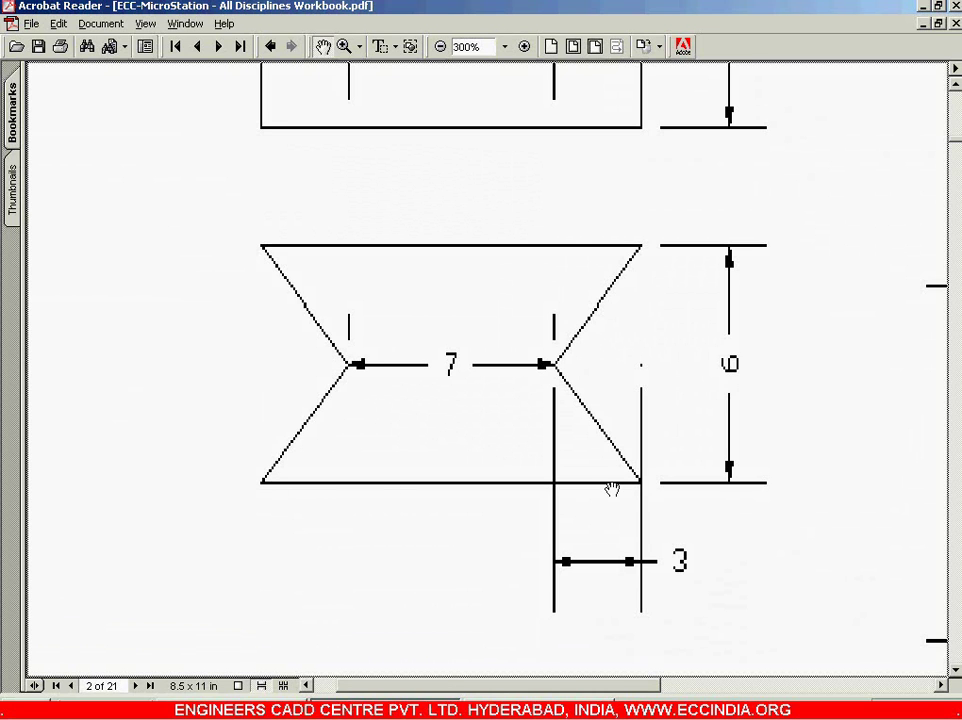
key("ctrl+minus")
key("ctrl+minus")
scroll(560, 390, "up", 5)
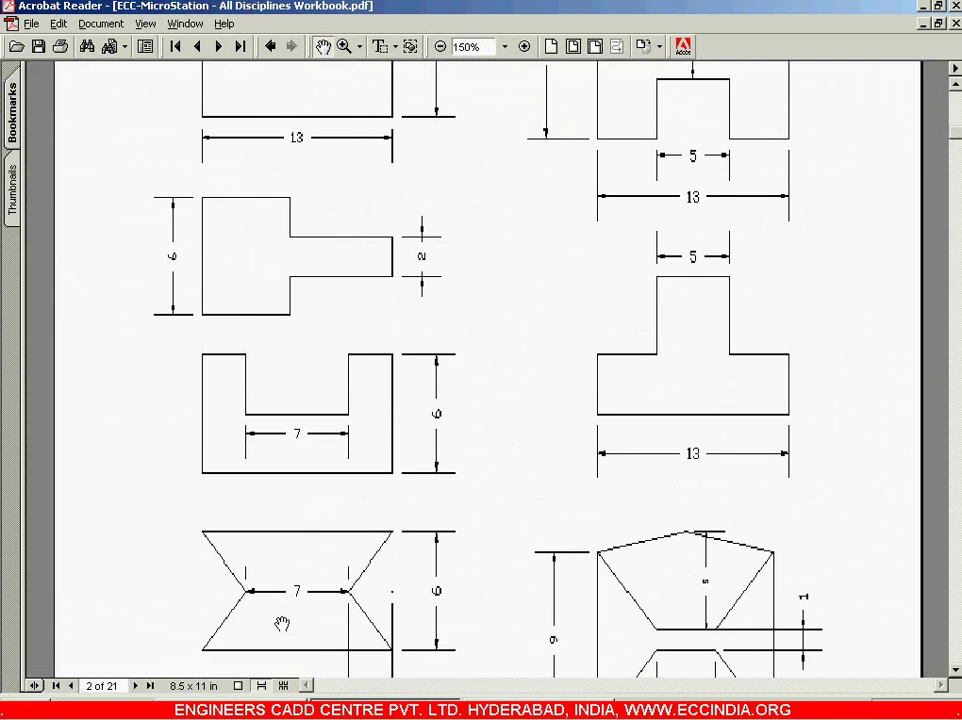
left_click_drag(282, 624, 260, 542)
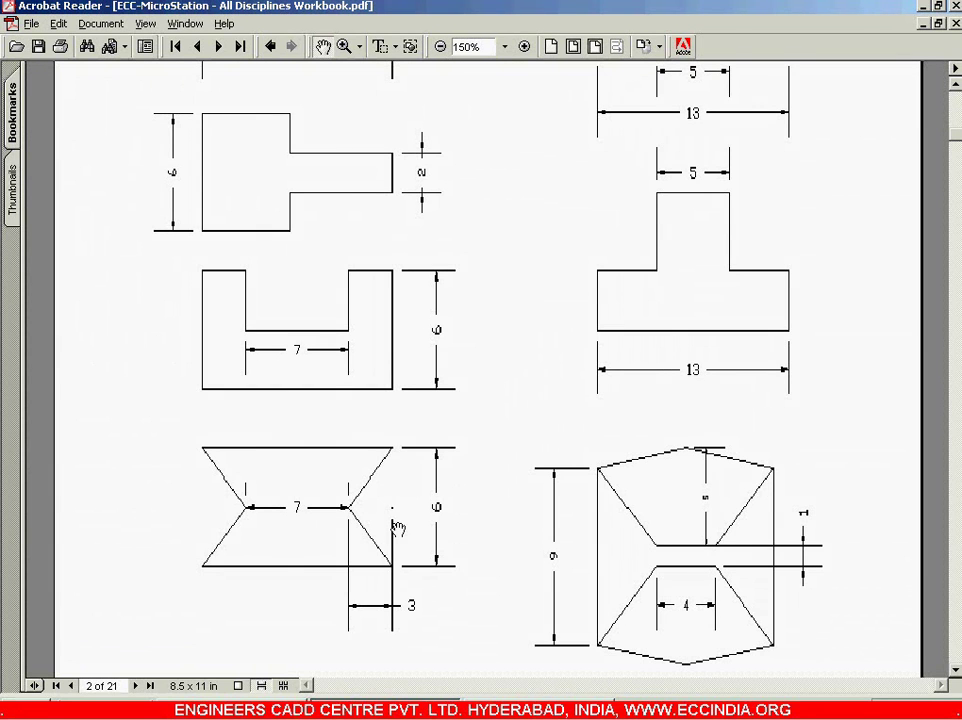
left_click(524, 47)
left_click_drag(522, 298, 528, 115)
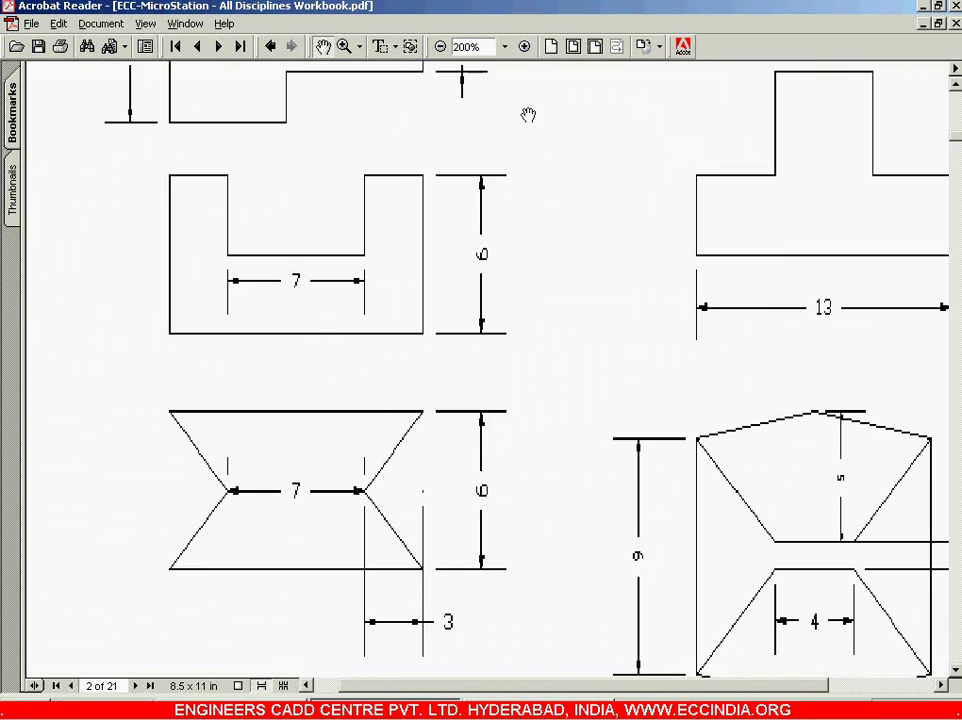
left_click(524, 47)
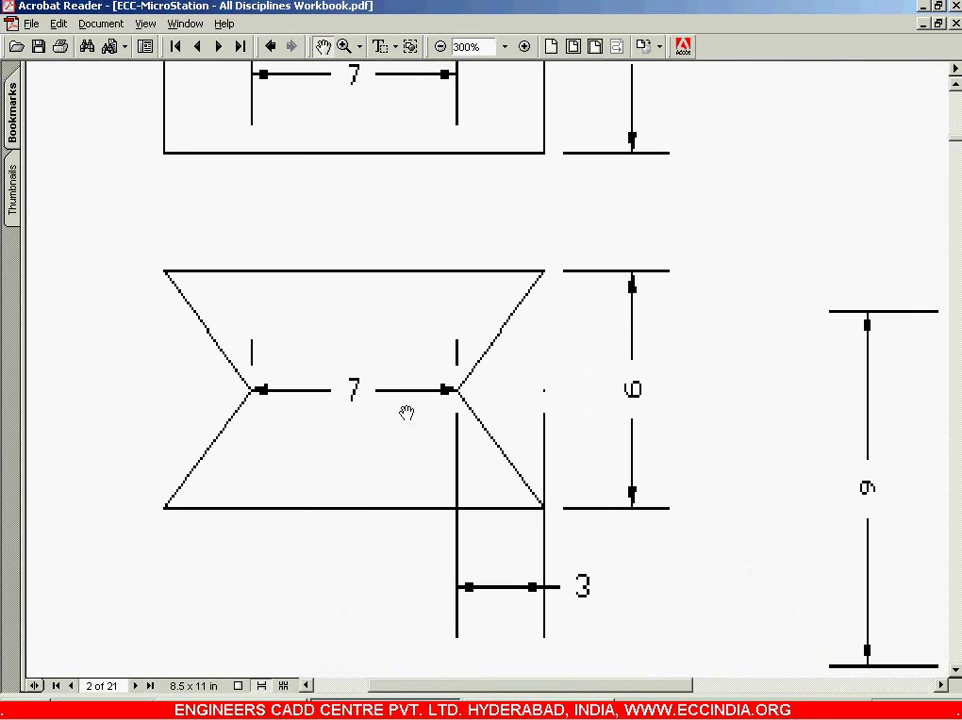
left_click_drag(406, 413, 480, 396)
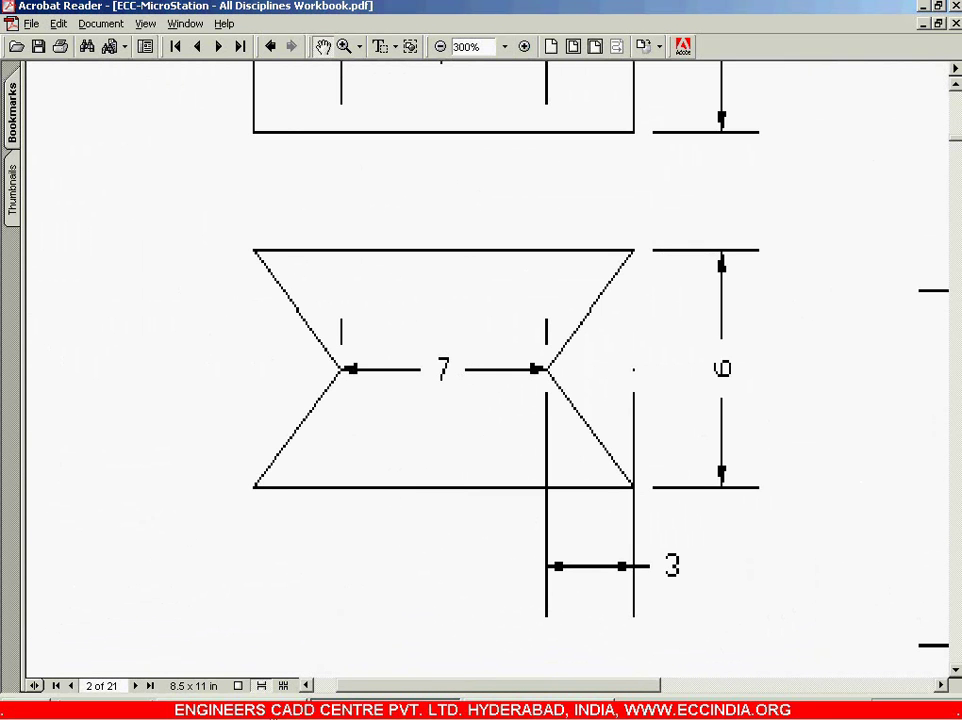
key("alt+Tab")
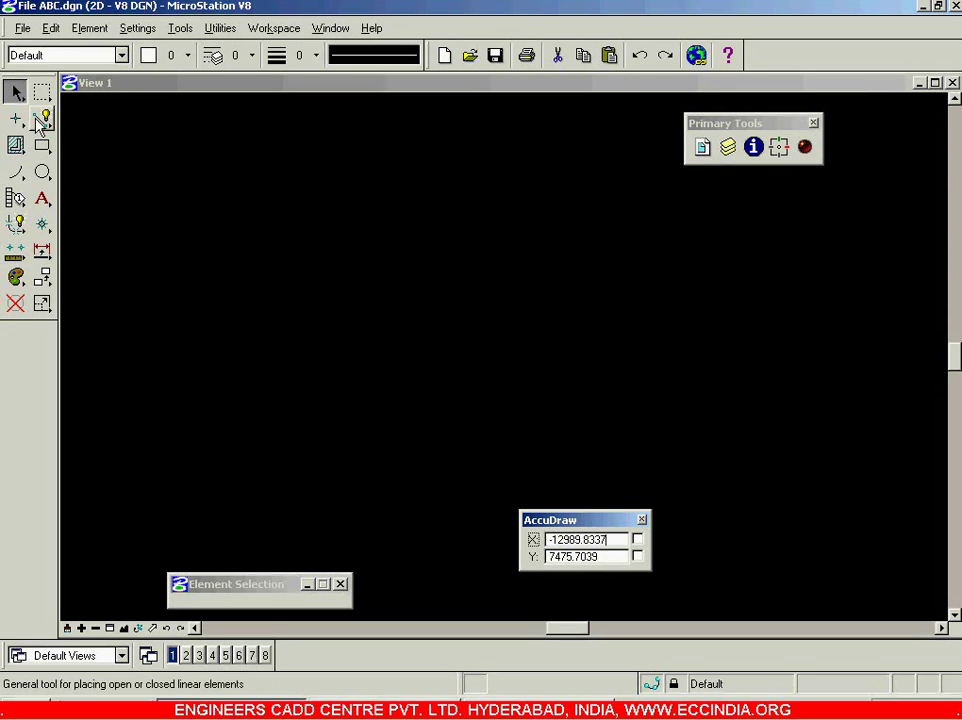